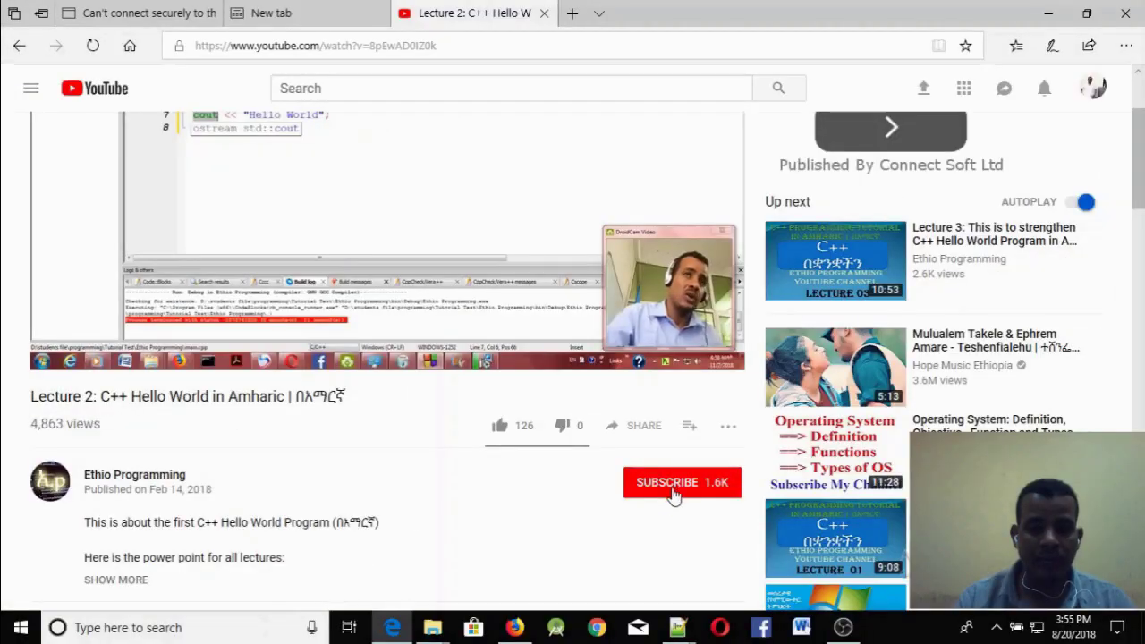
# - Subscribe to the channel of the C++ Hello World lecture video
pyautogui.click(672, 498)
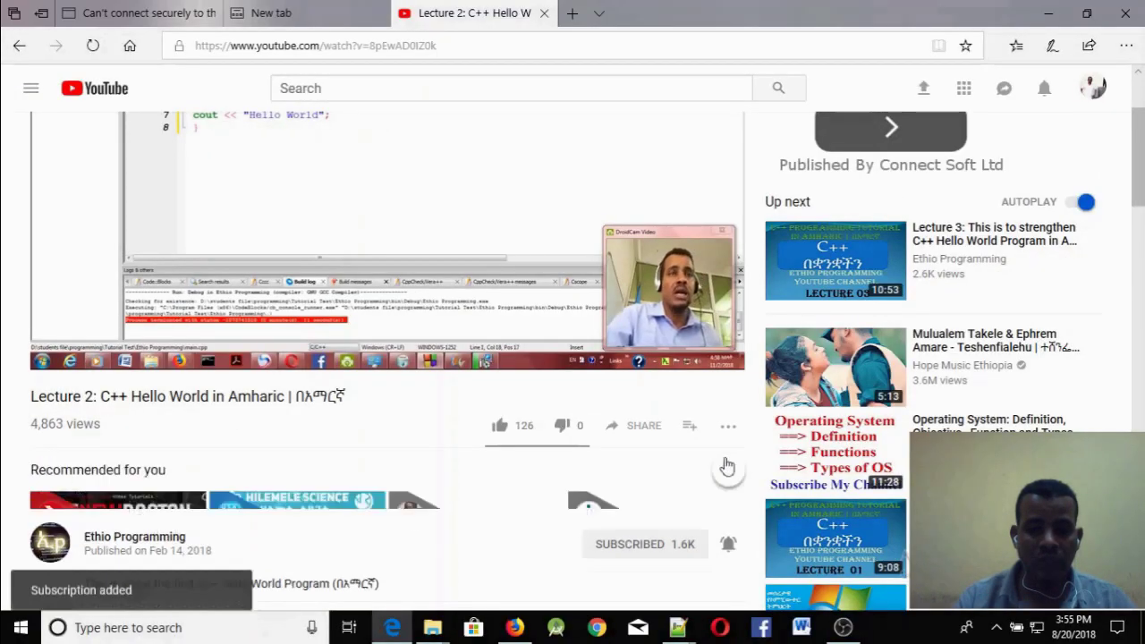
pyautogui.scroll(-3, 724, 500)
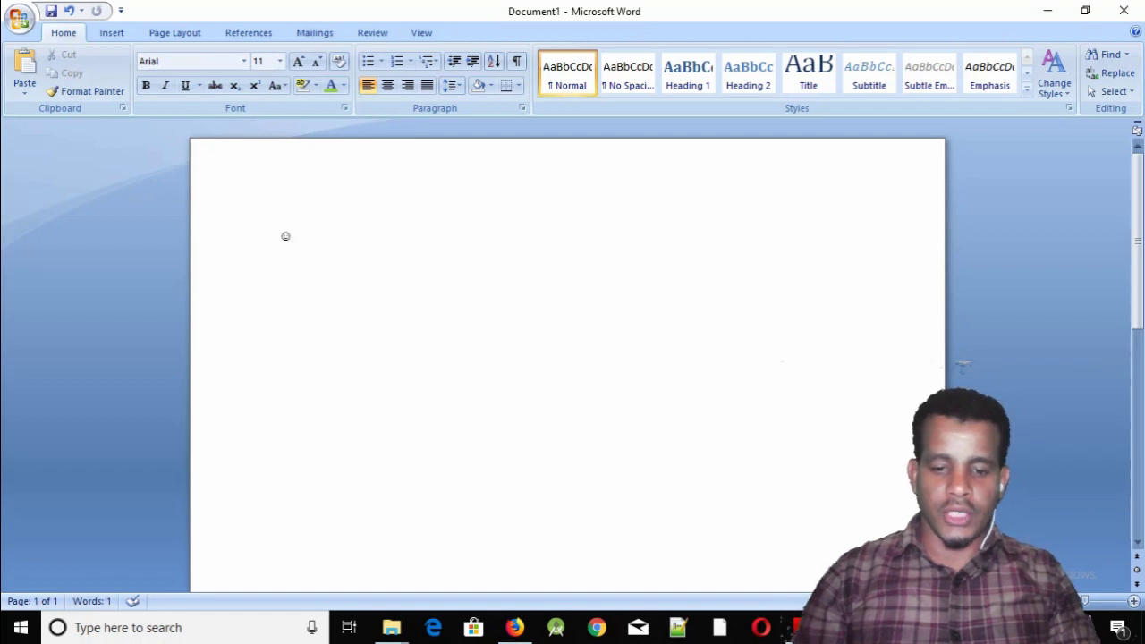
# - Delete the stray symbol, type trial lines '#1' and 'Lecture 1', then delete both lines
pyautogui.press('BackSpace')
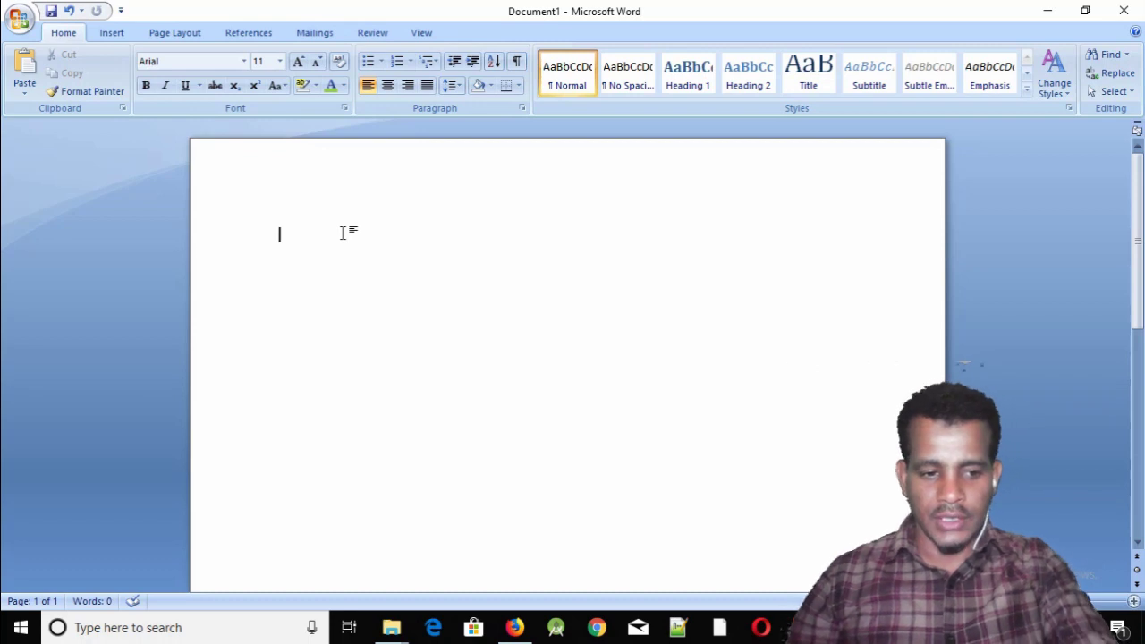
pyautogui.write('#1')
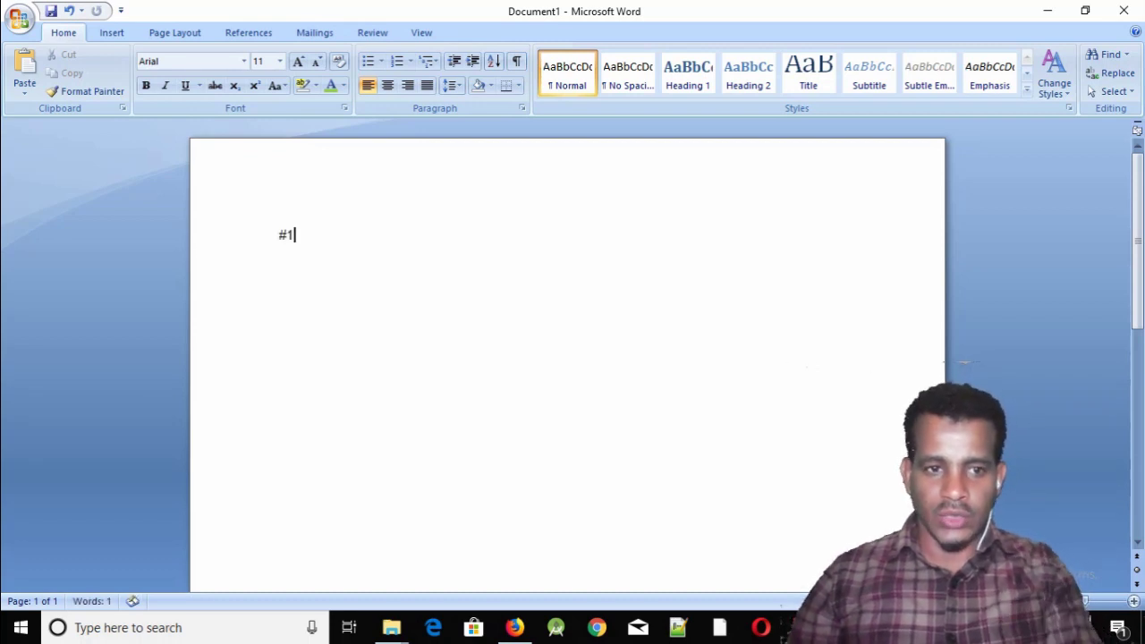
pyautogui.press('Return')
pyautogui.write('le')
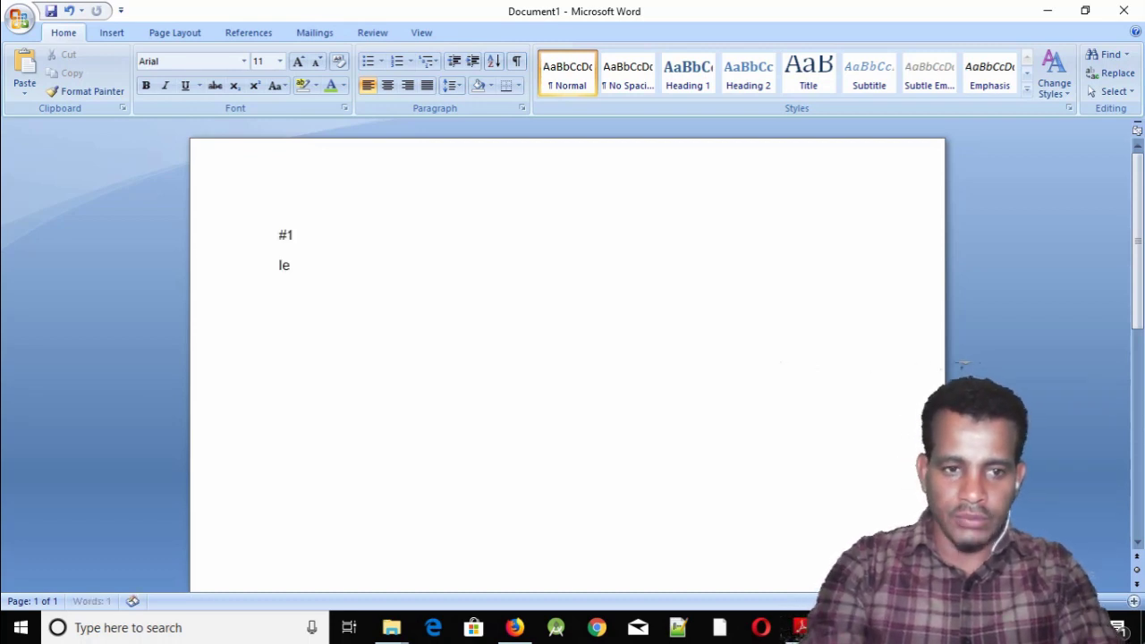
pyautogui.write('ture 1')
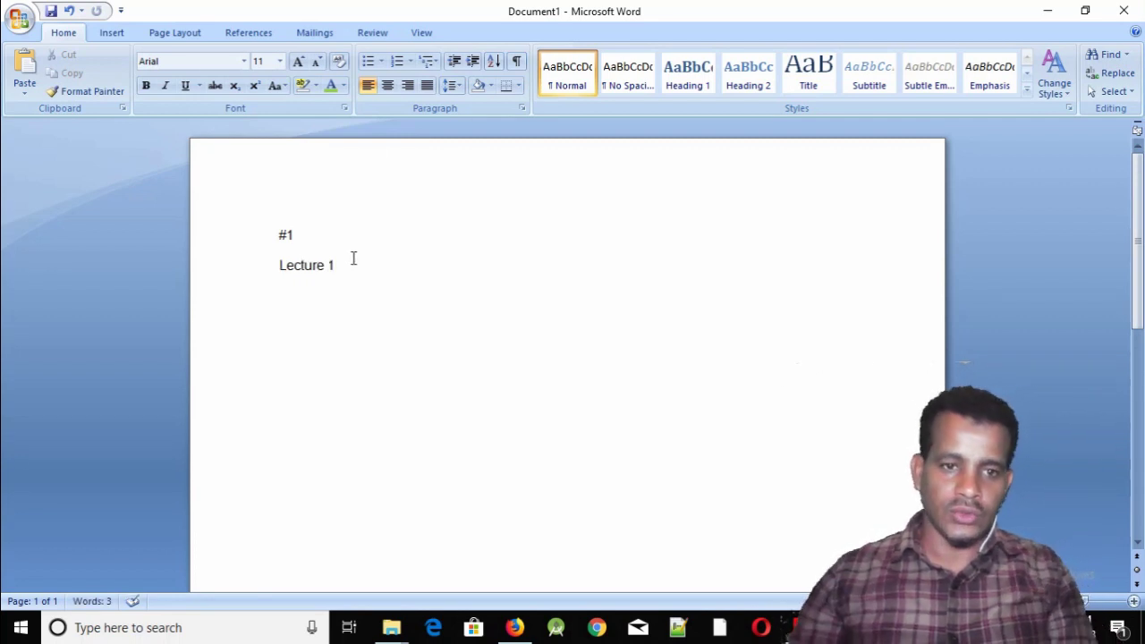
pyautogui.tripleClick(309, 264)
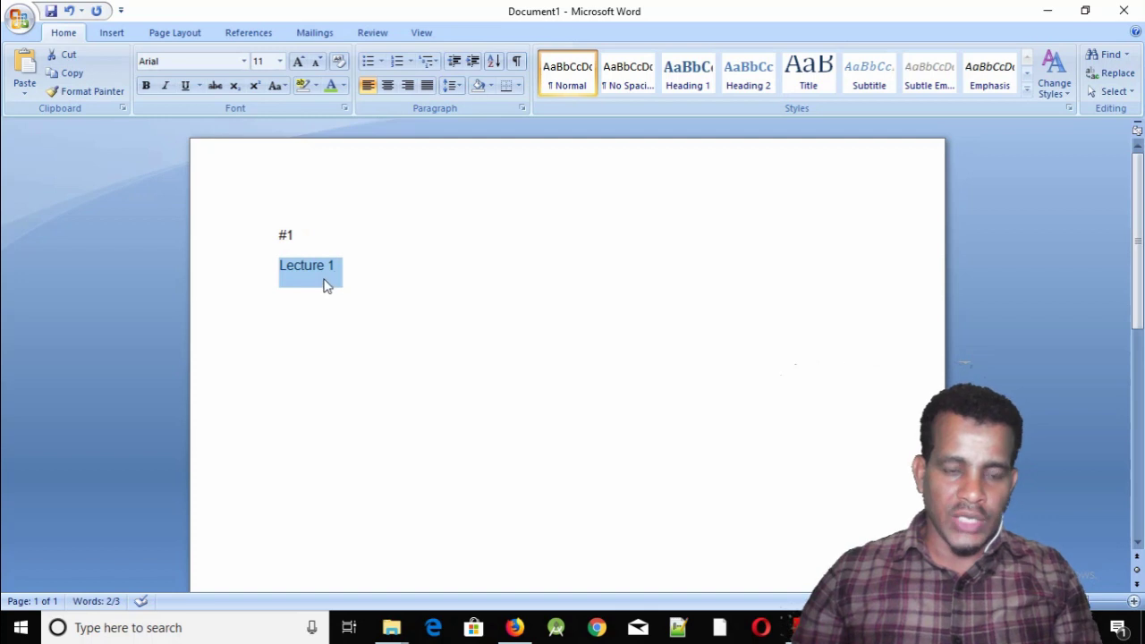
pyautogui.moveTo(279, 236)
pyautogui.mouseDown()
pyautogui.moveTo(336, 267)
pyautogui.moveTo(279, 233)
pyautogui.mouseUp()
pyautogui.press('Delete')
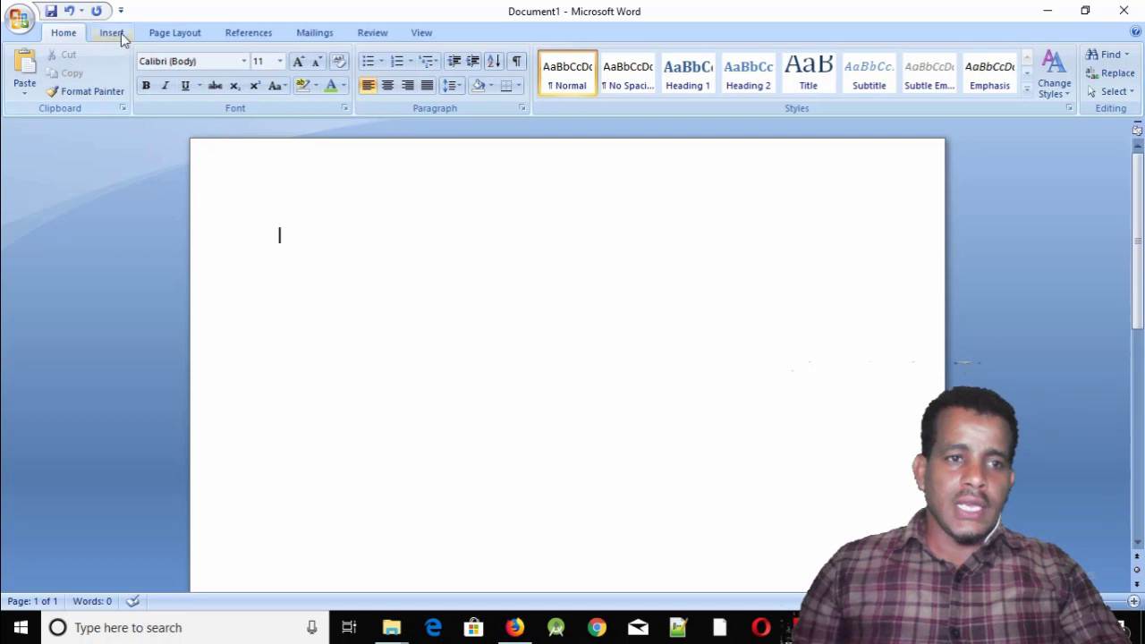
# - Switch the ribbon to the Page Layout tab
pyautogui.click(182, 36)
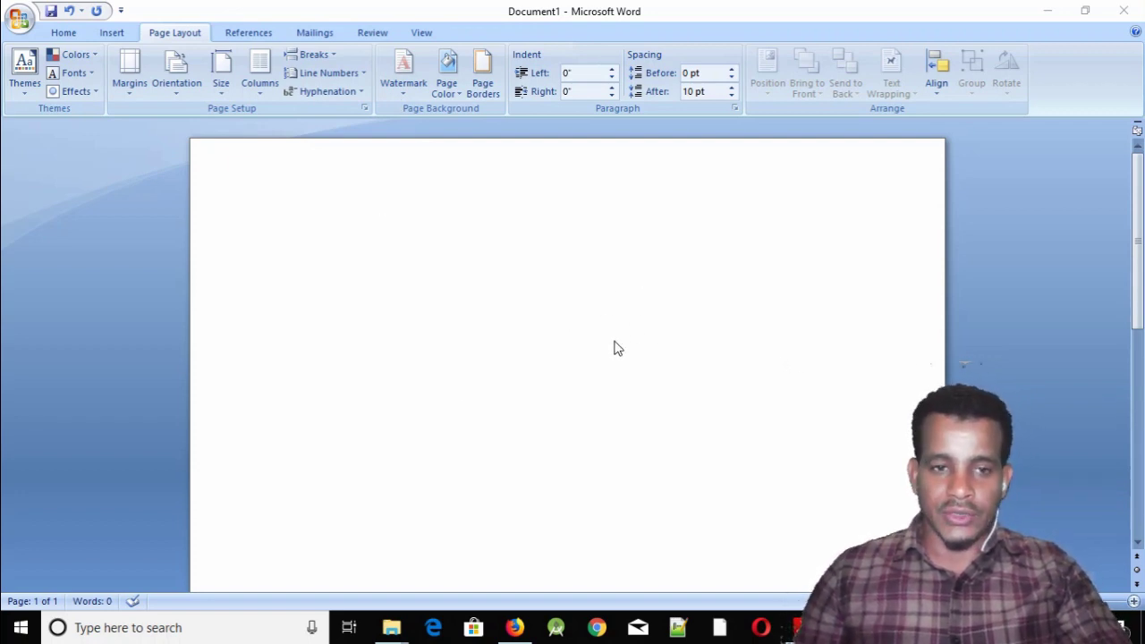
# - Apply the diagonal CONFIDENTIAL 1 watermark from the Watermark gallery
pyautogui.click(405, 95)
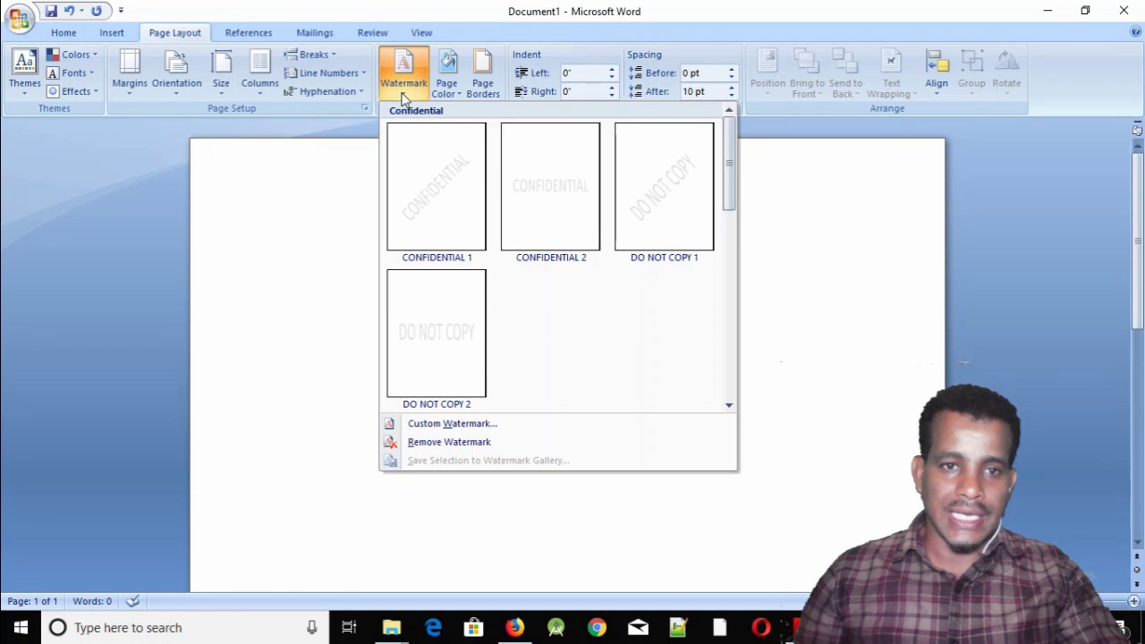
pyautogui.click(435, 45)
pyautogui.click(405, 71)
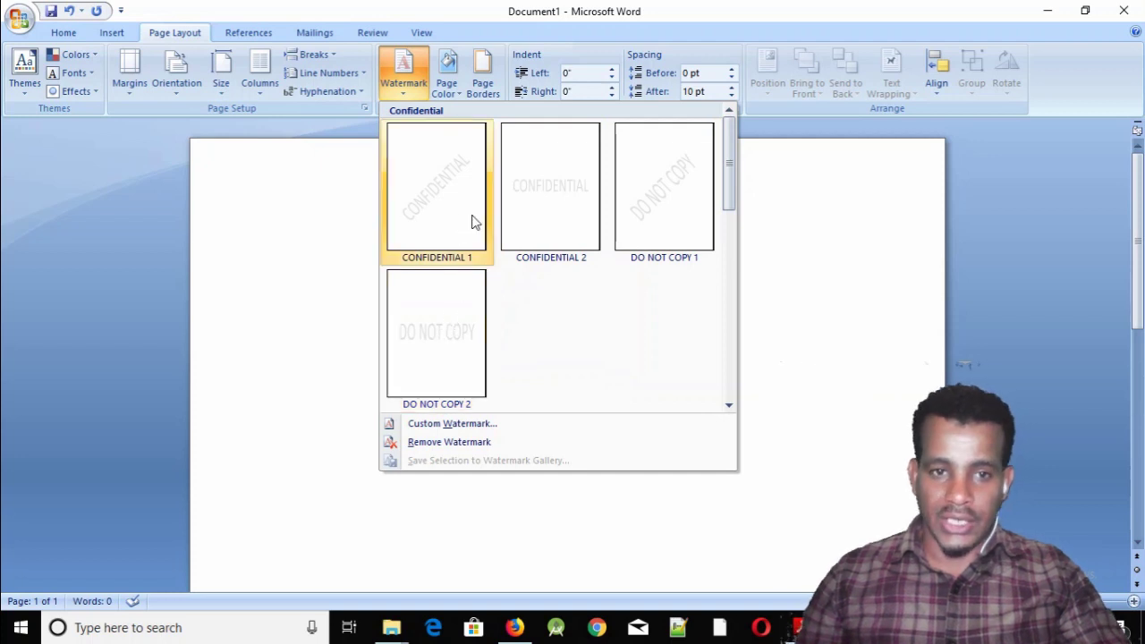
pyautogui.click(447, 208)
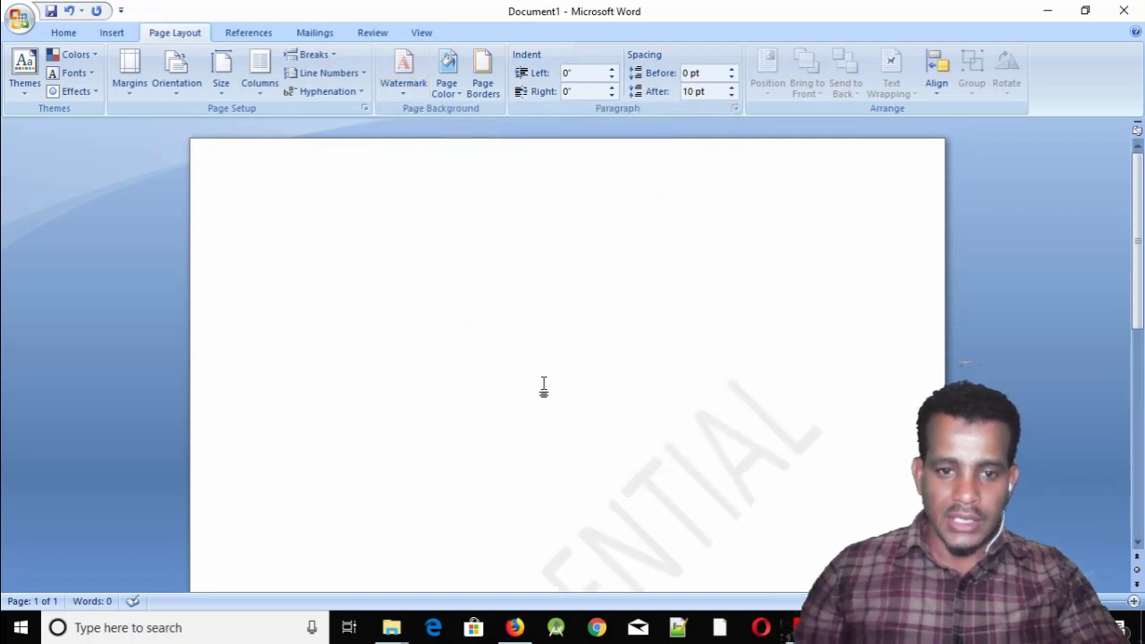
# - Type 'Hinall' at the top of the page and start a new paragraph
pyautogui.scroll(-4, 569, 388)
pyautogui.scroll(-2, 569, 387)
pyautogui.scroll(-4, 569, 387)
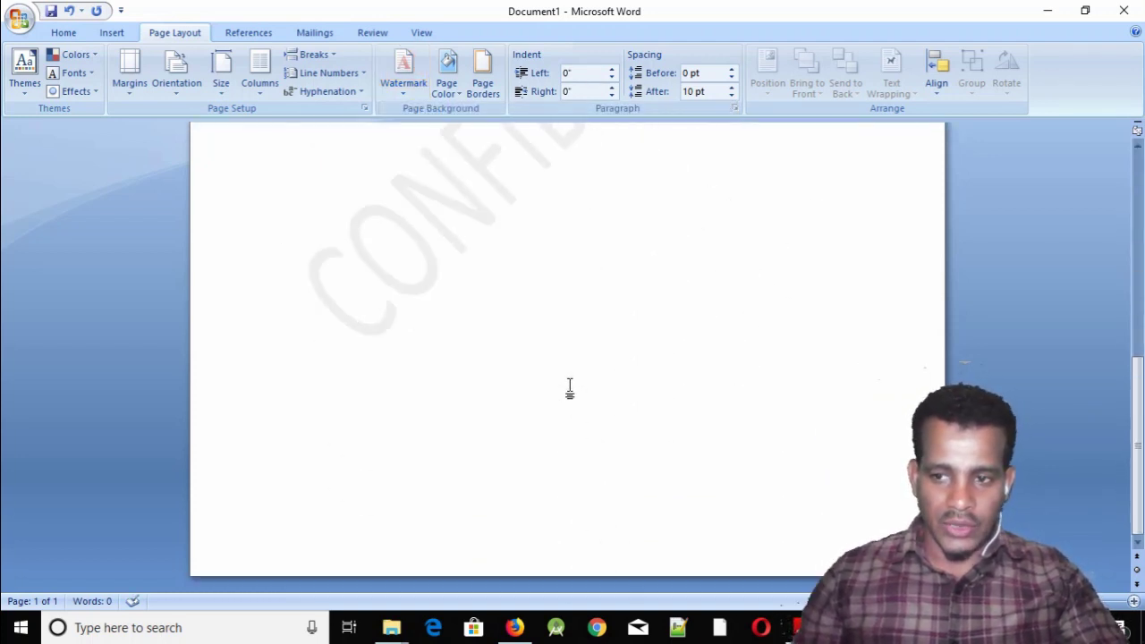
pyautogui.scroll(5, 569, 387)
pyautogui.scroll(1, 569, 388)
pyautogui.scroll(1, 569, 387)
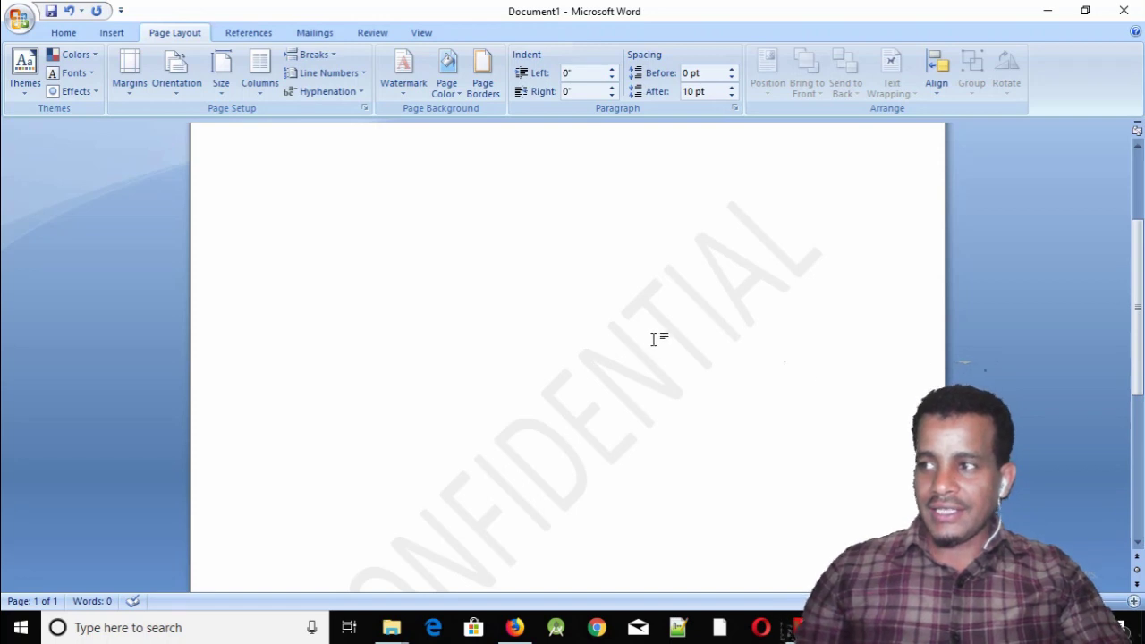
pyautogui.scroll(-3, 631, 342)
pyautogui.scroll(-3, 630, 343)
pyautogui.scroll(2, 630, 342)
pyautogui.scroll(1, 630, 343)
pyautogui.scroll(2, 631, 340)
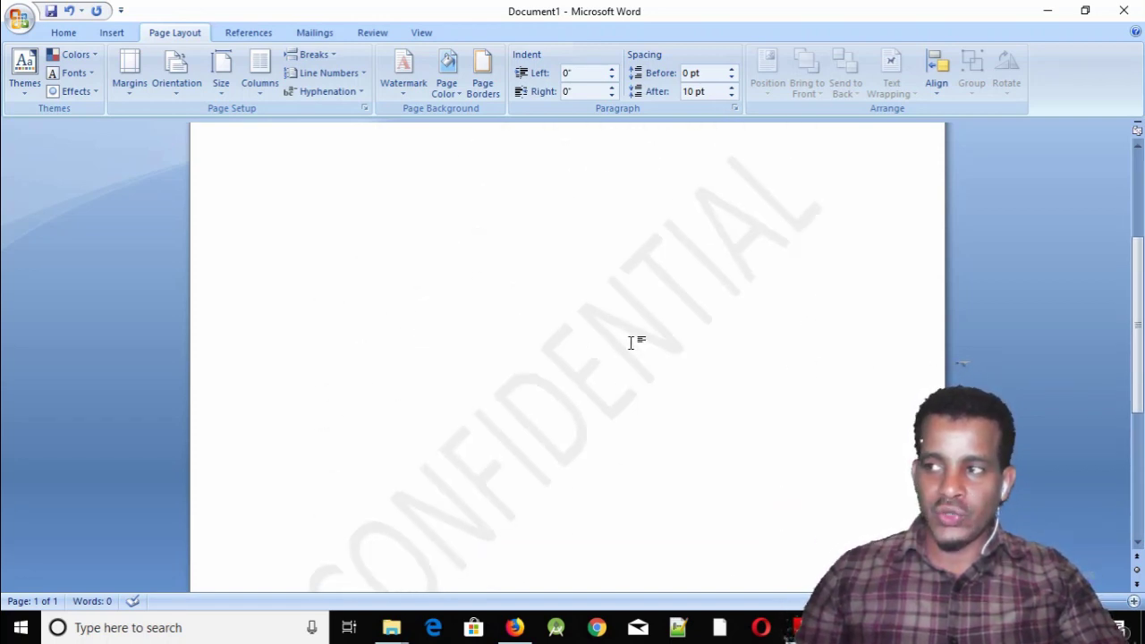
pyautogui.scroll(-2, 636, 339)
pyautogui.scroll(2, 577, 330)
pyautogui.scroll(1, 583, 332)
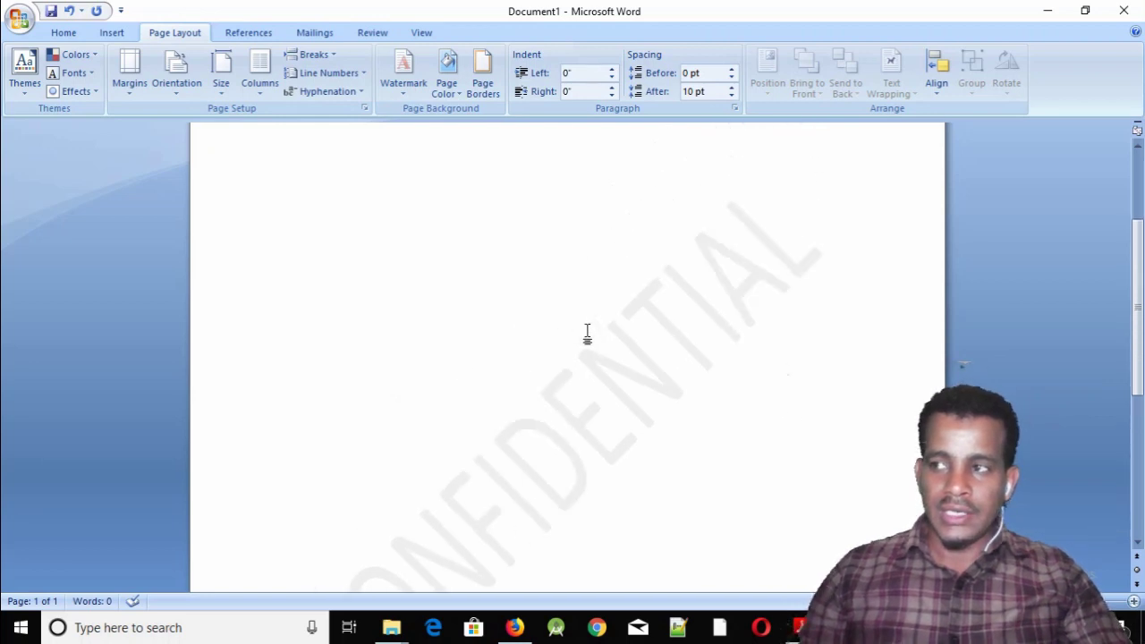
pyautogui.scroll(5, 508, 328)
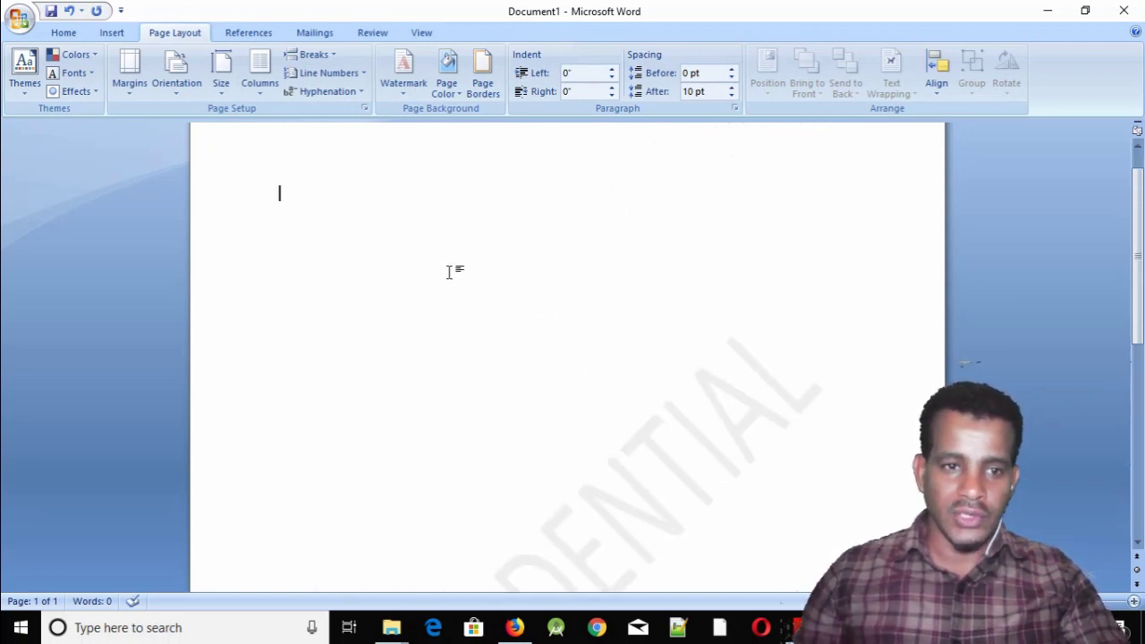
pyautogui.write('hinall')
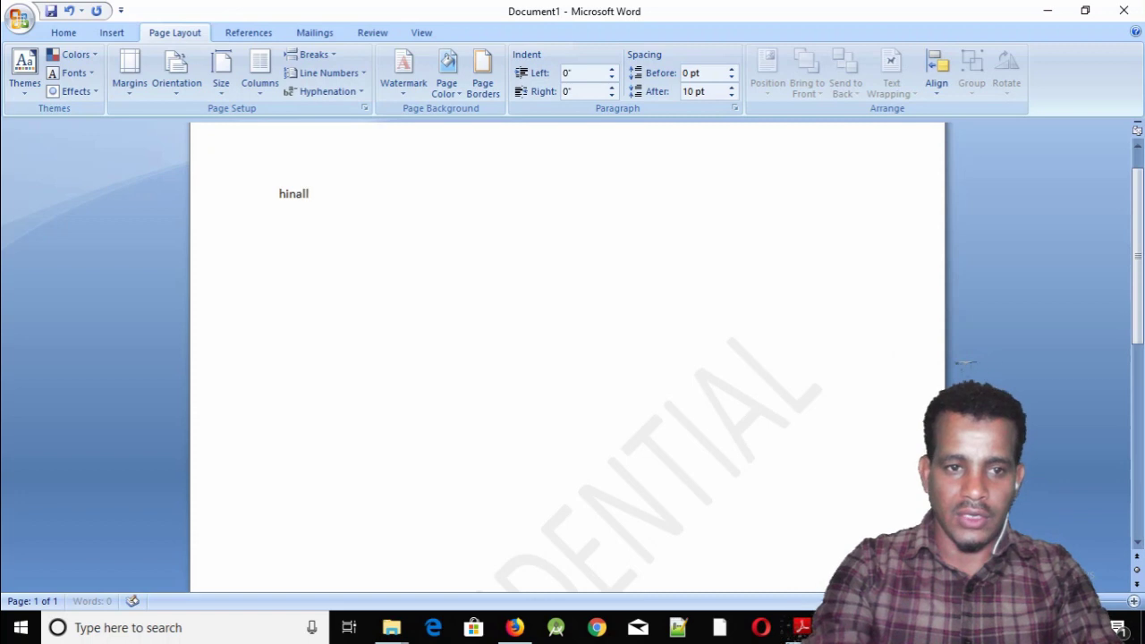
pyautogui.press('Return')
pyautogui.press('Return')
pyautogui.press('Return')
pyautogui.write('This is to show ho')
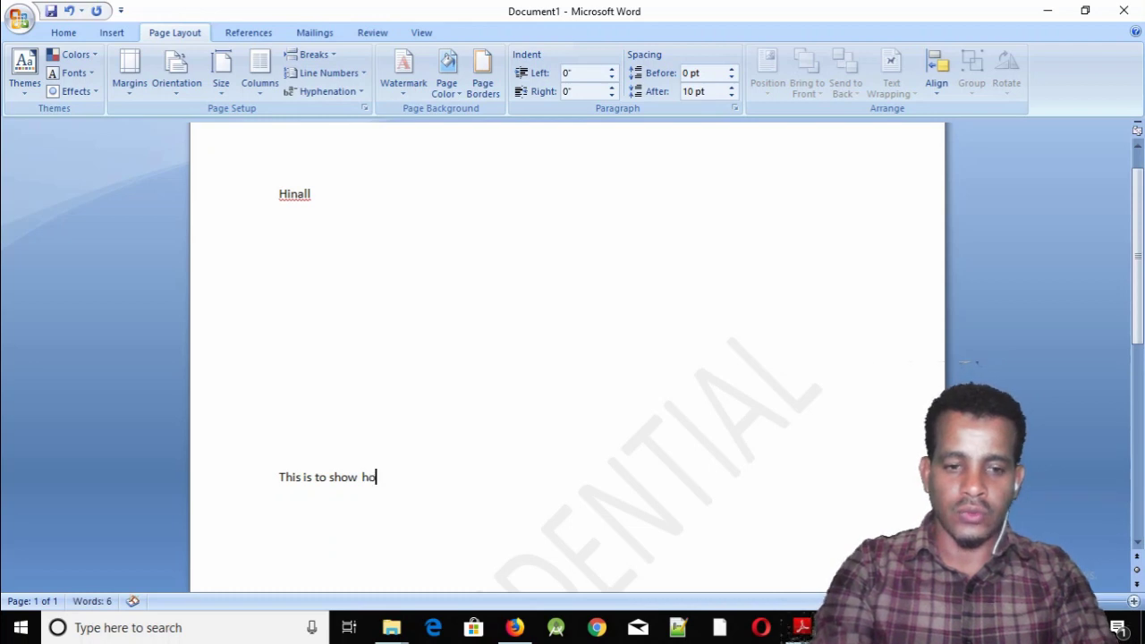
# - Type the watermark demo sentence credited to Ethio Programming below Hinall
pyautogui.write('w the watermark works')
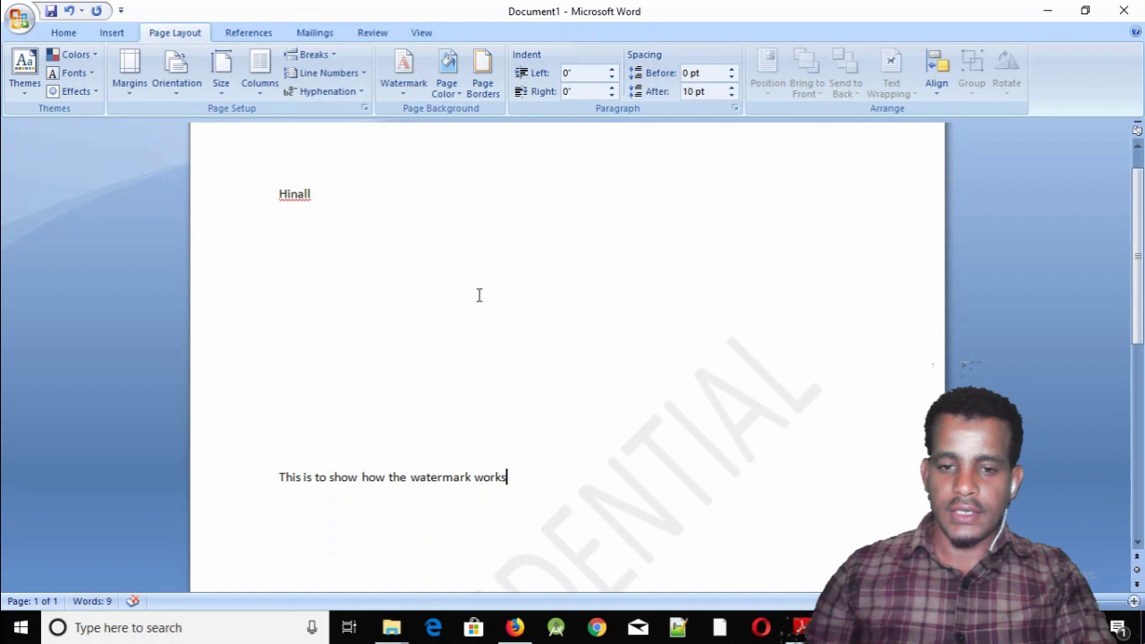
pyautogui.write('.')
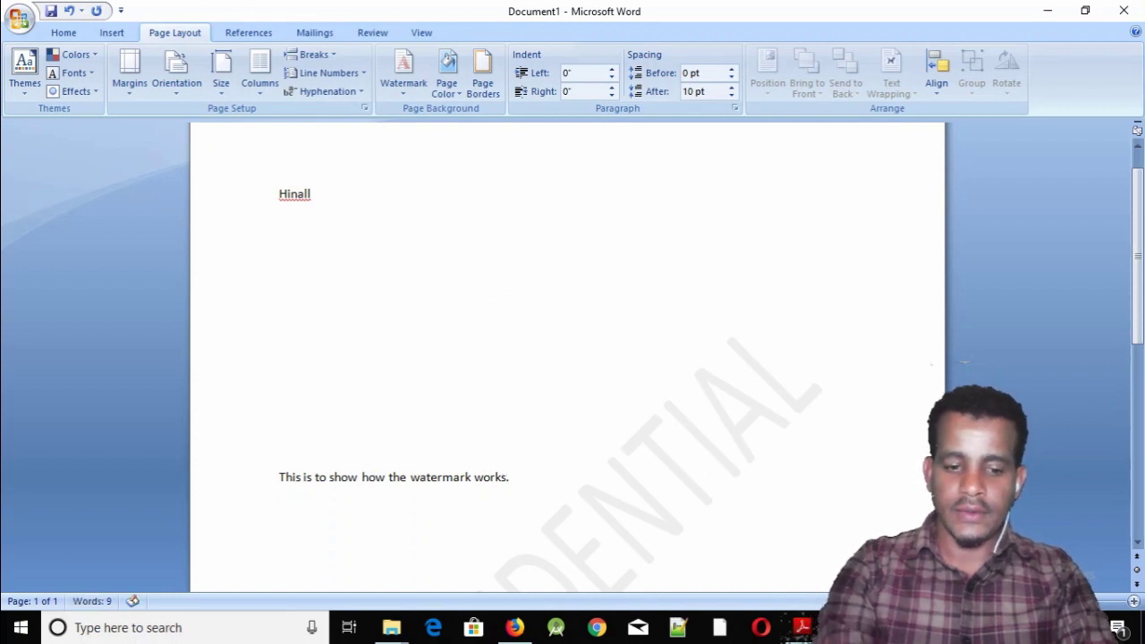
pyautogui.write('This is by Ethi')
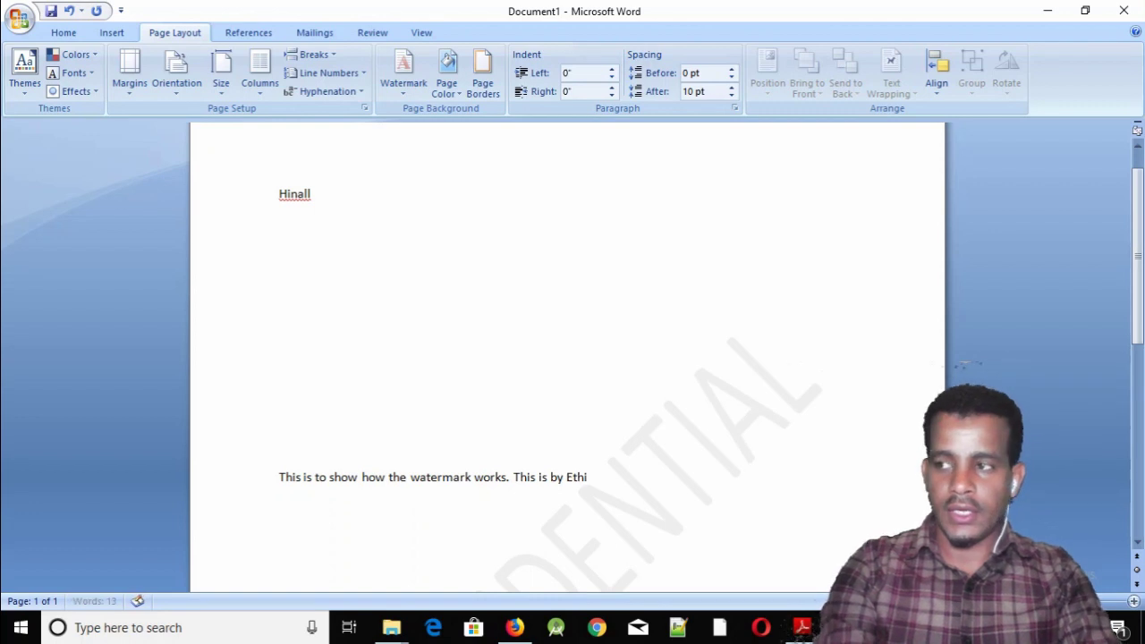
pyautogui.write('o Programming')
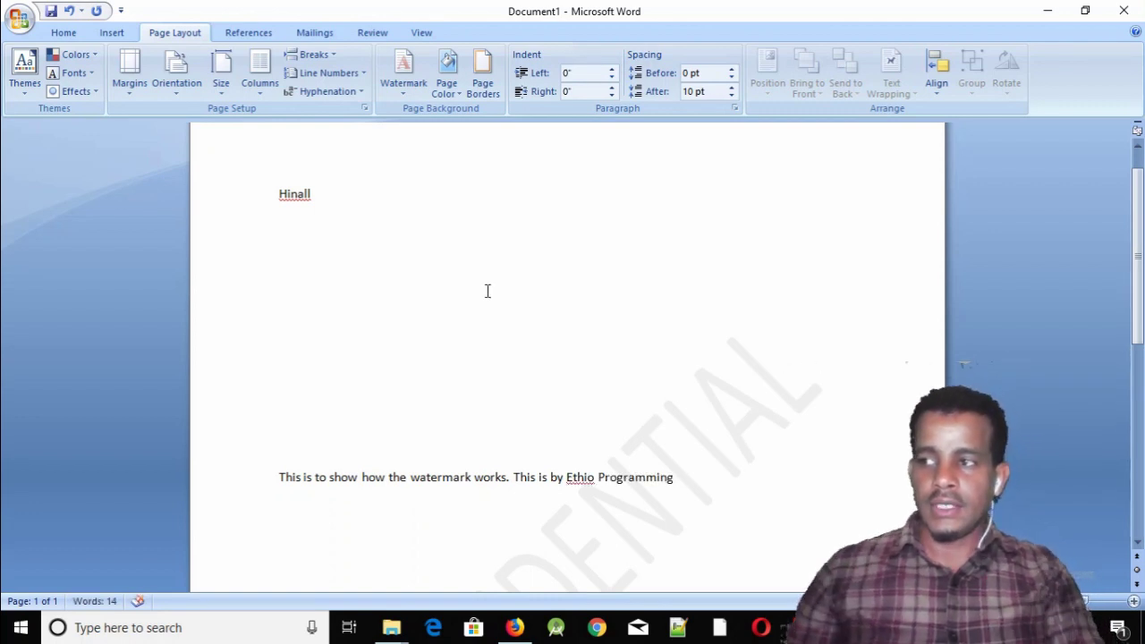
pyautogui.moveTo(697, 478); pyautogui.dragTo(276, 463)
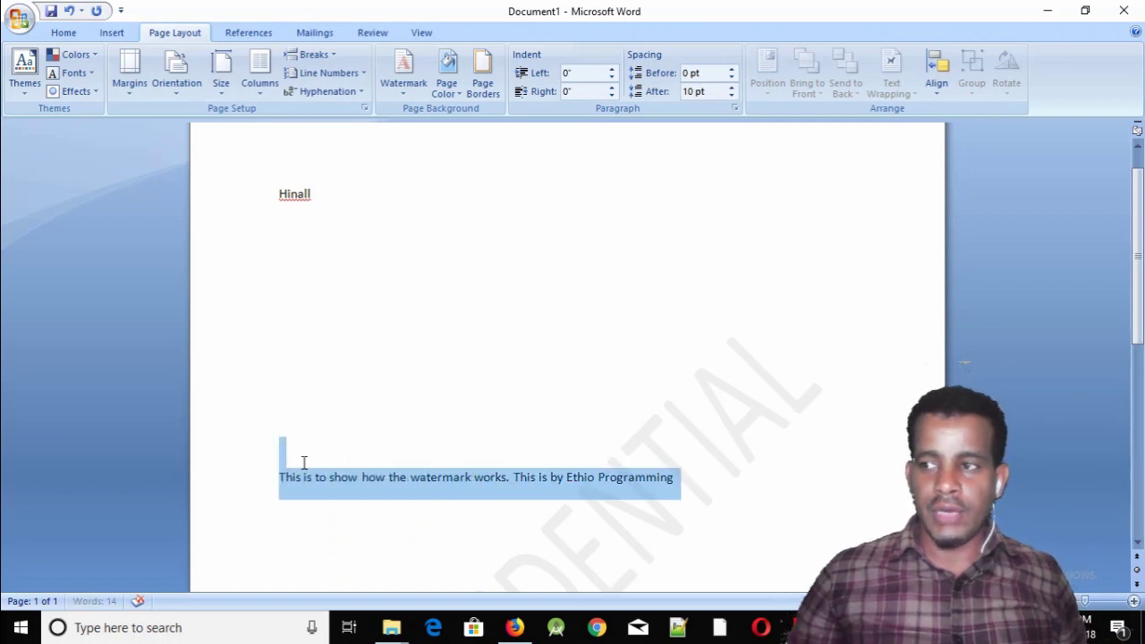
pyautogui.click(689, 498)
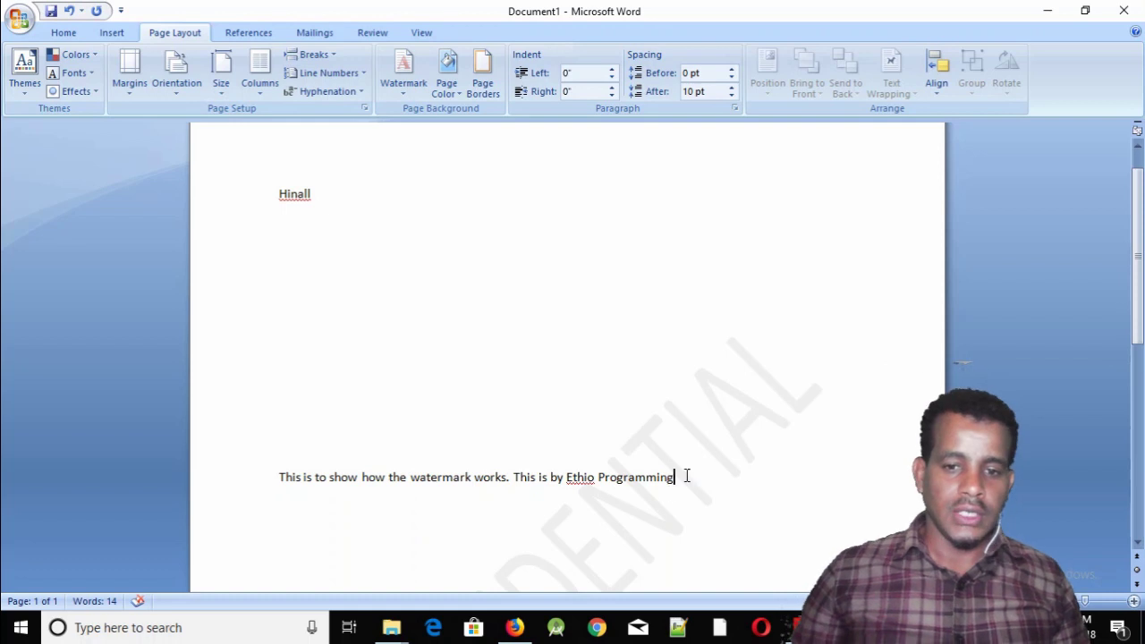
pyautogui.moveTo(686, 476); pyautogui.dragTo(288, 476)
pyautogui.click(726, 452)
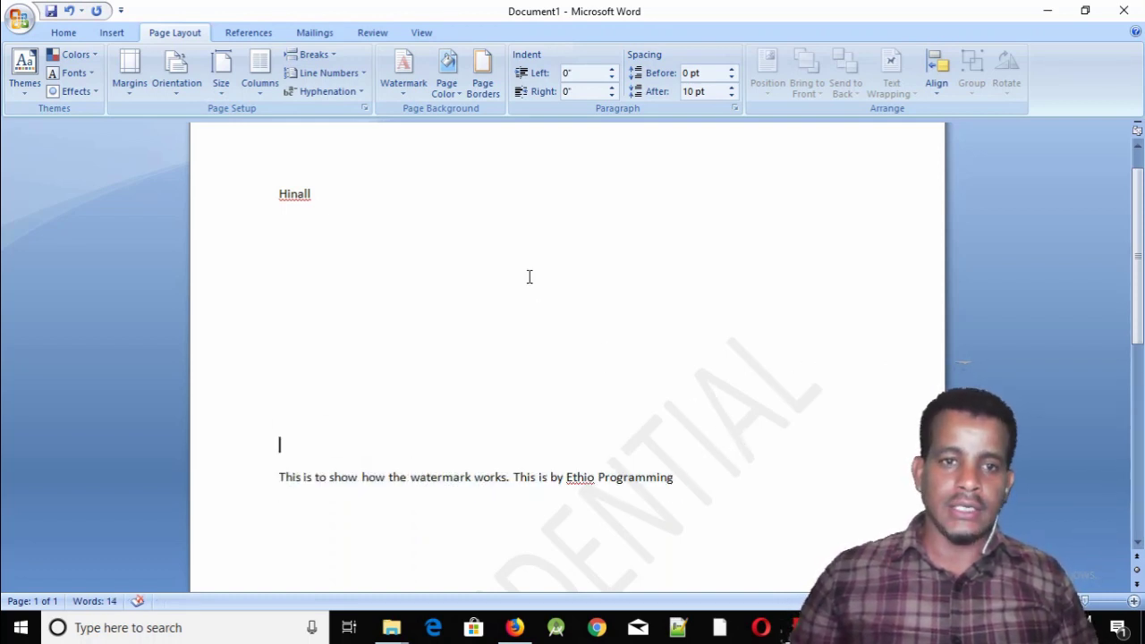
# - Remove the CONFIDENTIAL watermark from the page
pyautogui.click(403, 89)
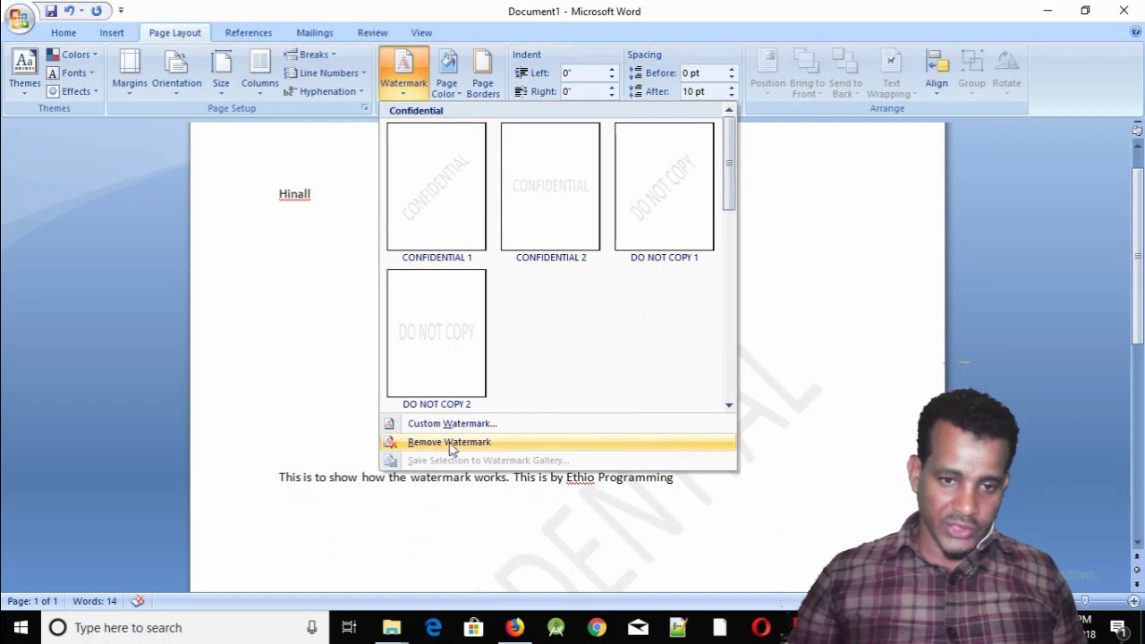
pyautogui.click(278, 440)
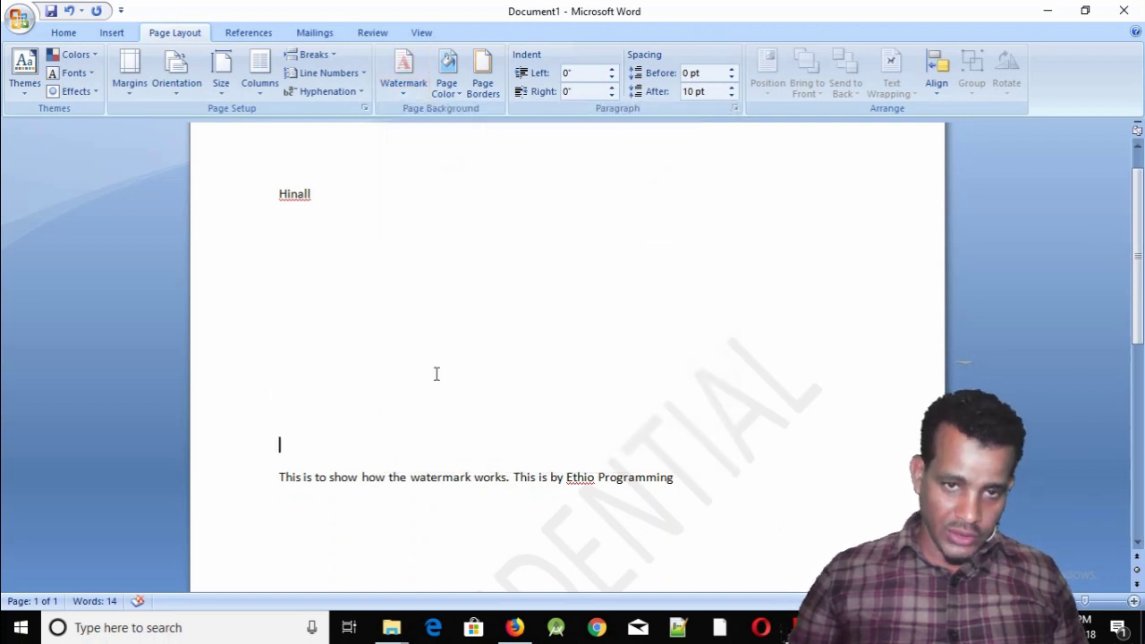
pyautogui.click(403, 85)
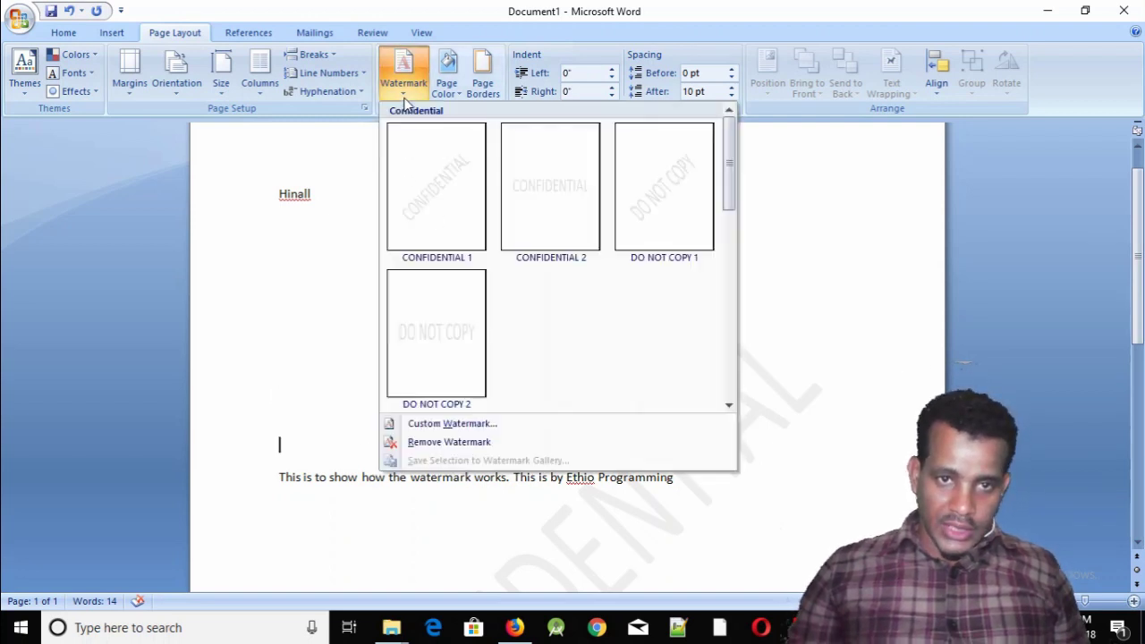
pyautogui.click(423, 443)
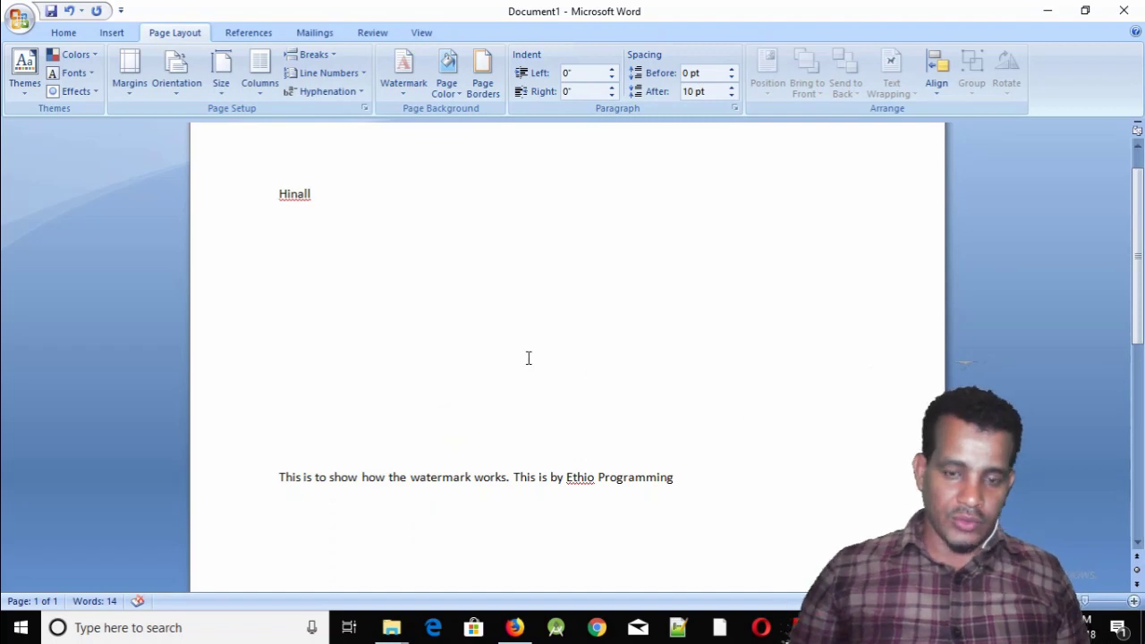
# - Open and close Custom Watermark without changes, then show the watermark gallery again
pyautogui.click(403, 81)
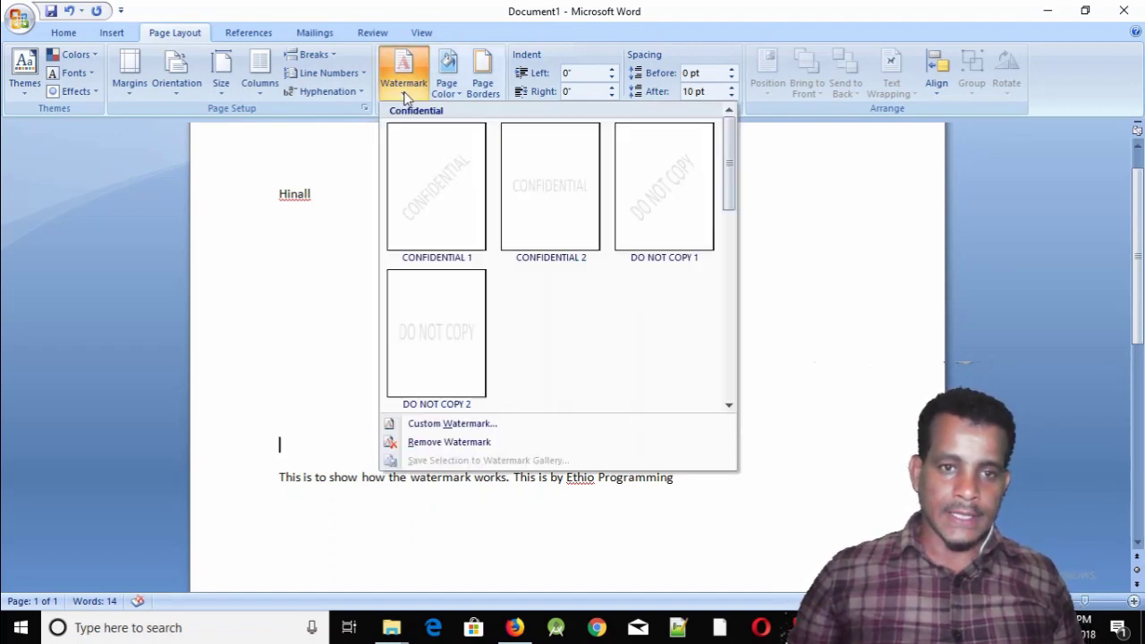
pyautogui.click(448, 425)
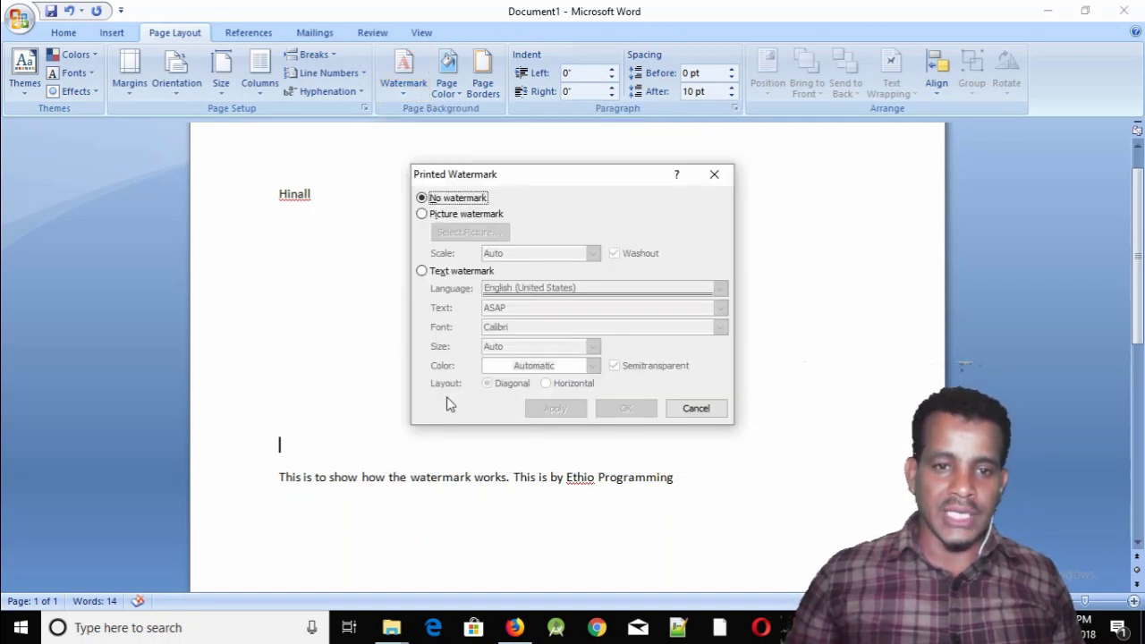
pyautogui.click(714, 174)
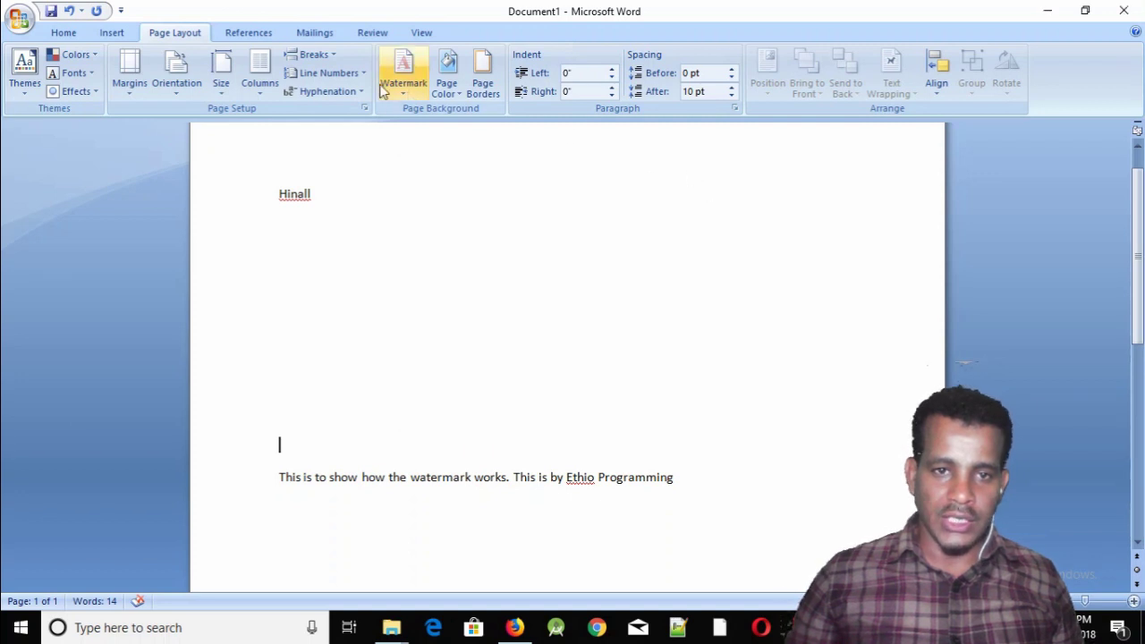
pyautogui.click(404, 93)
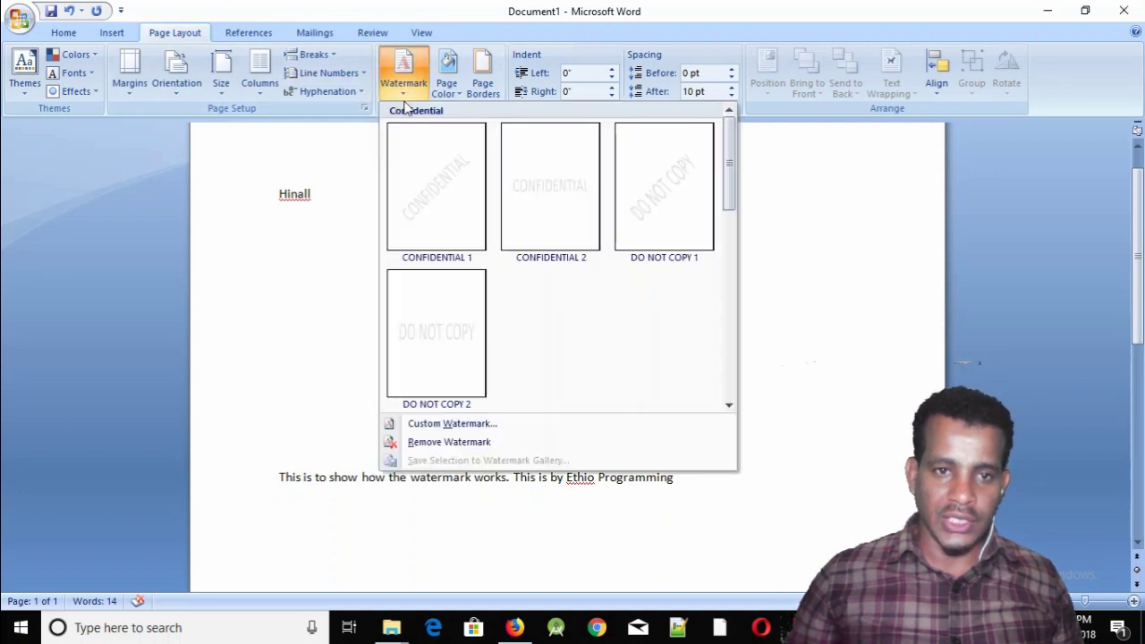
# - Start a custom text watermark reading 'Ethio Programming'
pyautogui.click(450, 428)
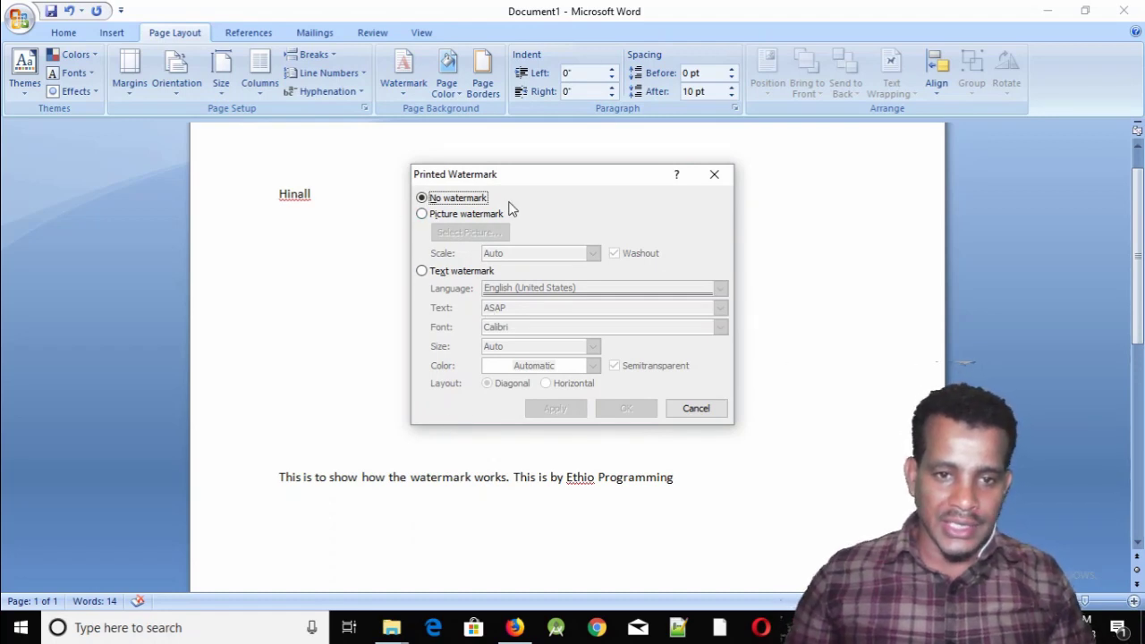
pyautogui.click(422, 272)
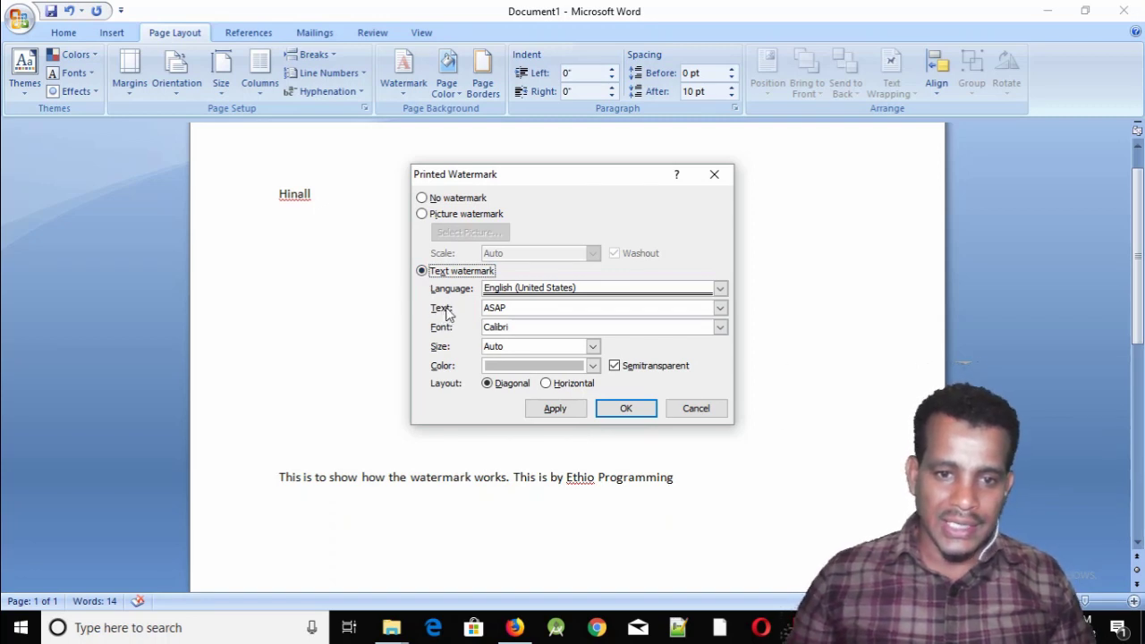
pyautogui.moveTo(523, 309); pyautogui.dragTo(472, 309)
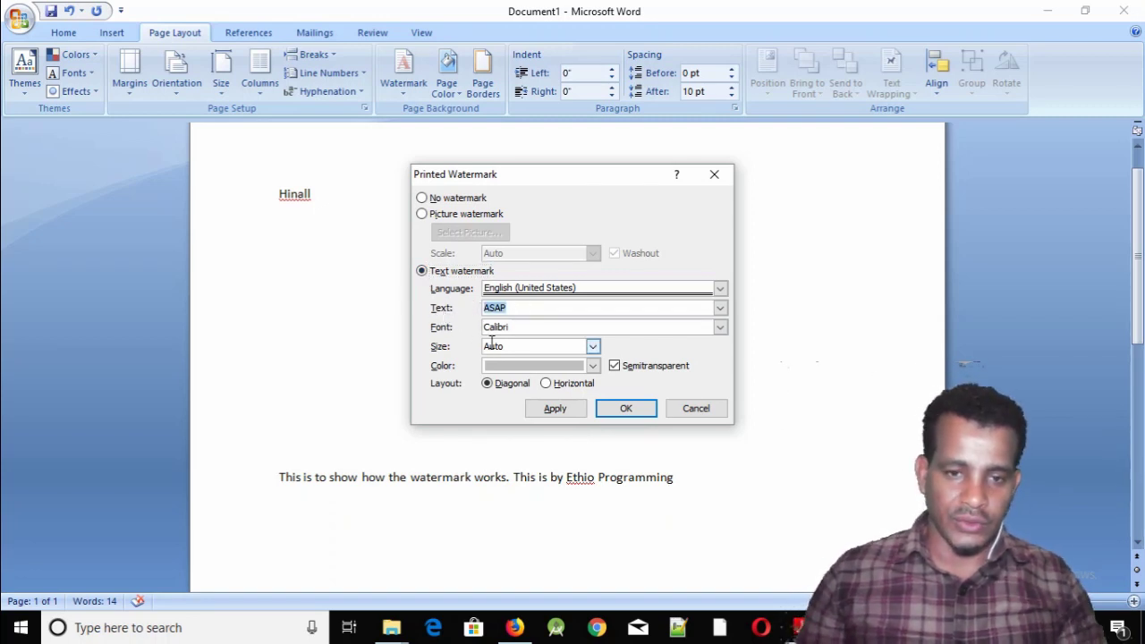
pyautogui.write('Ethio Programming')
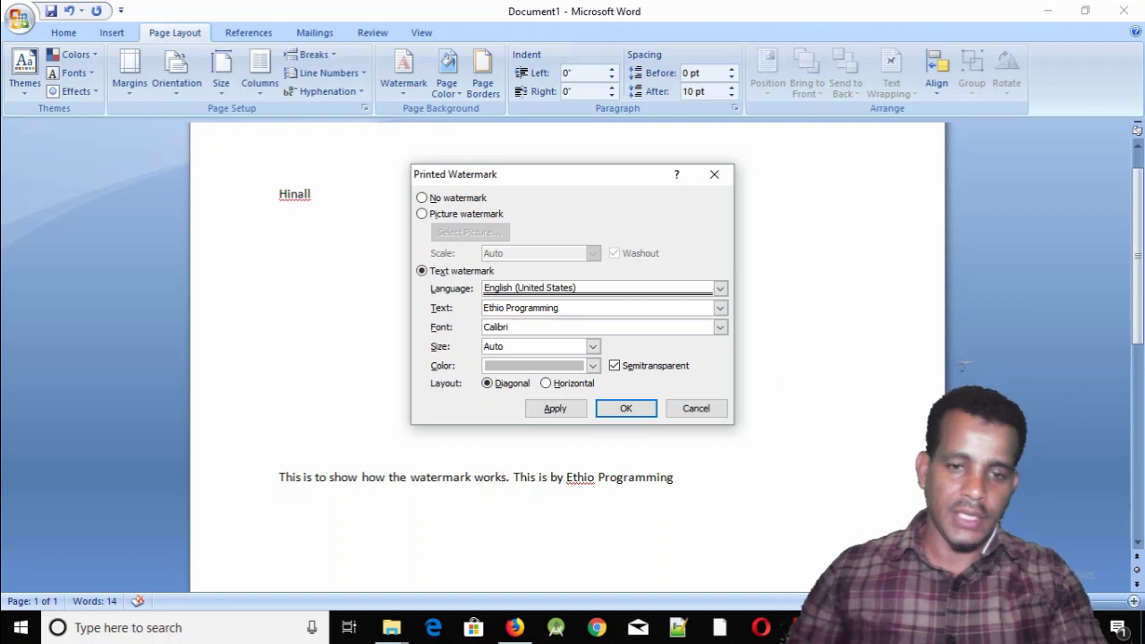
# - Give the watermark Californian FB font, blue colour and horizontal layout, and apply it
pyautogui.click(720, 328)
pyautogui.click(510, 366)
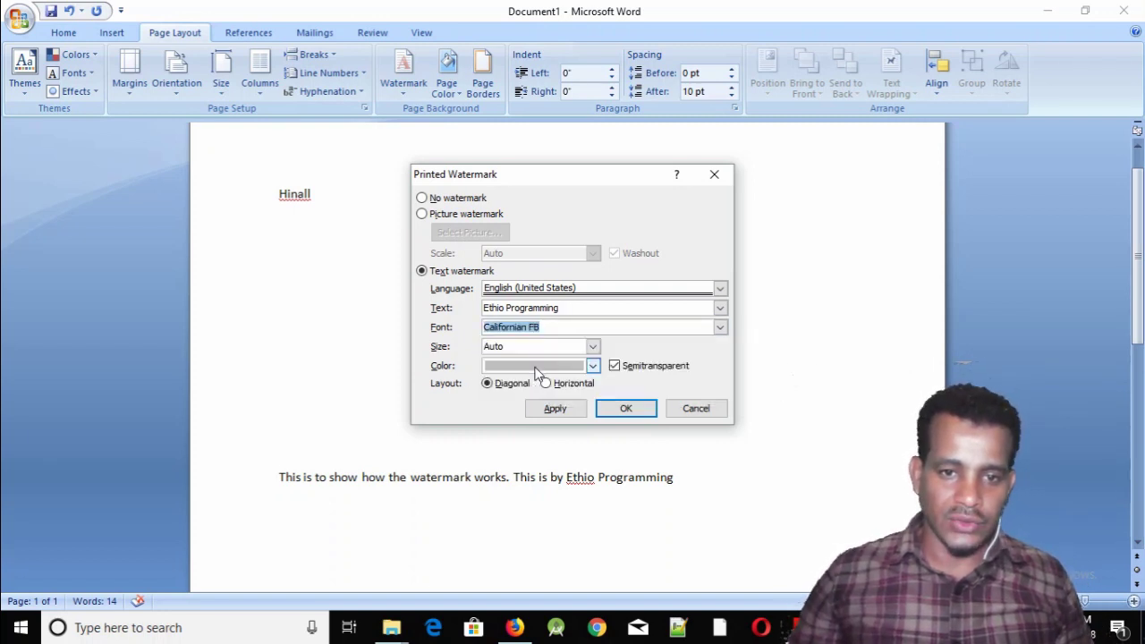
pyautogui.click(592, 366)
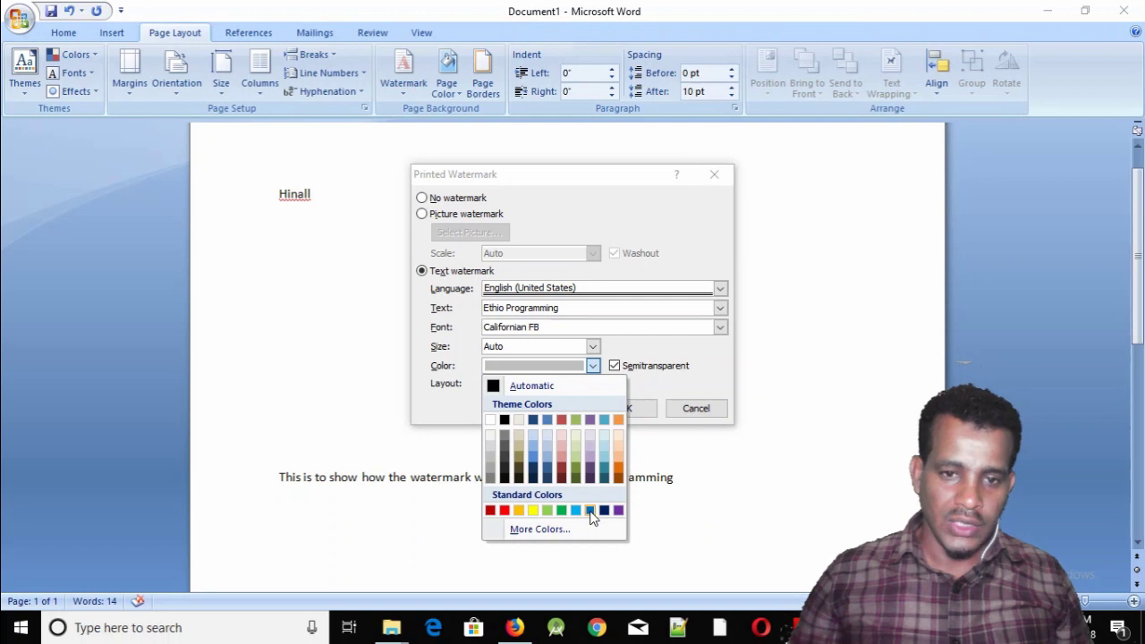
pyautogui.click(589, 512)
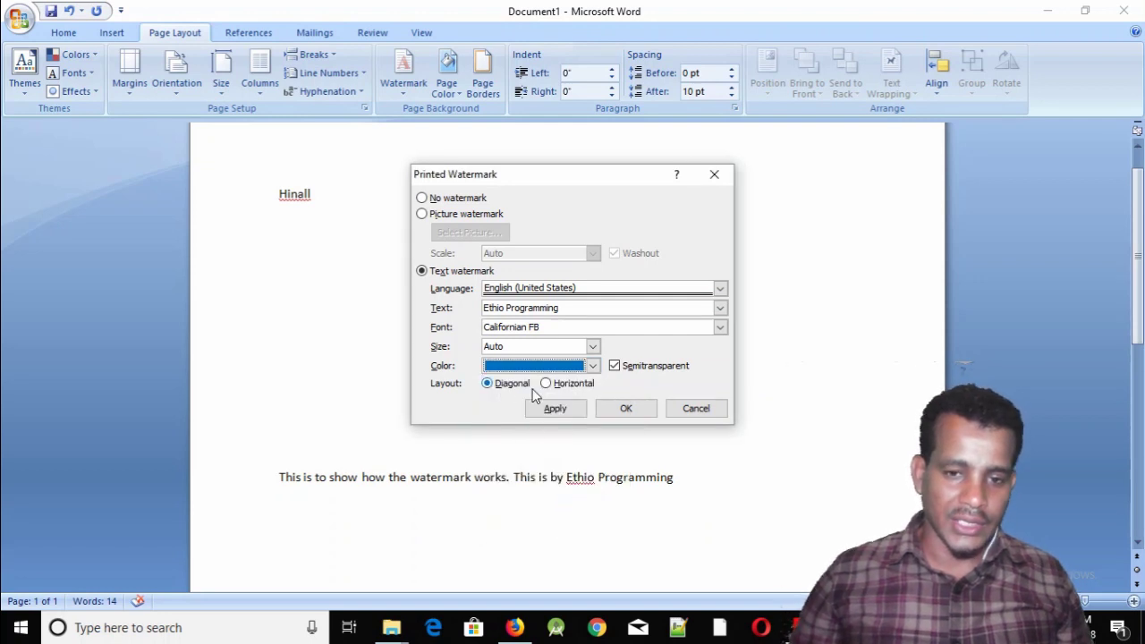
pyautogui.click(546, 383)
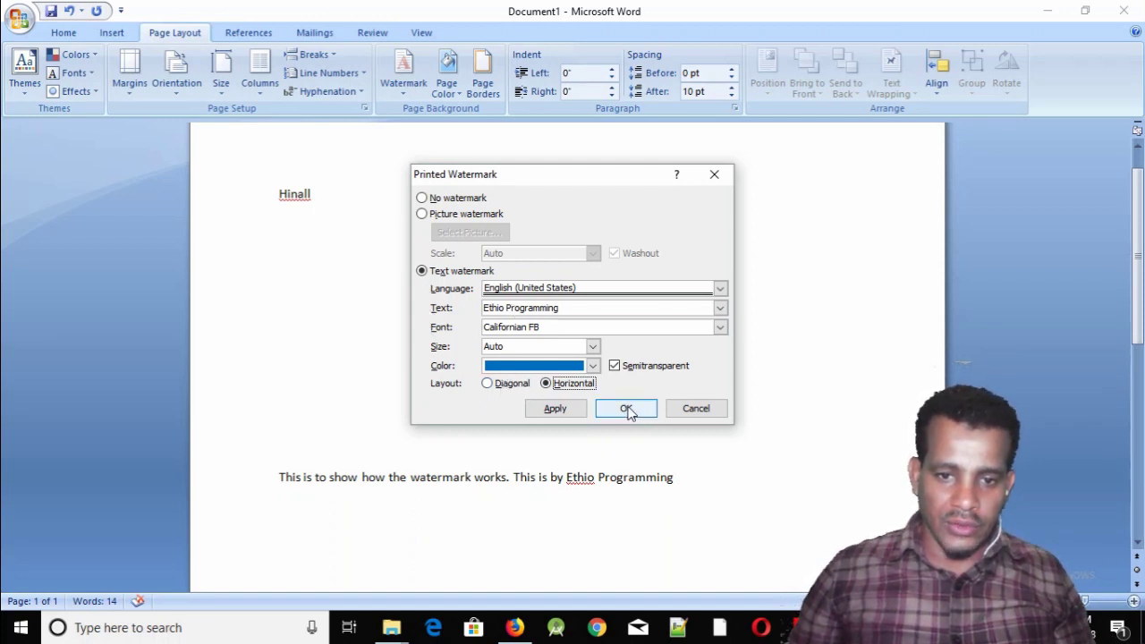
pyautogui.click(555, 409)
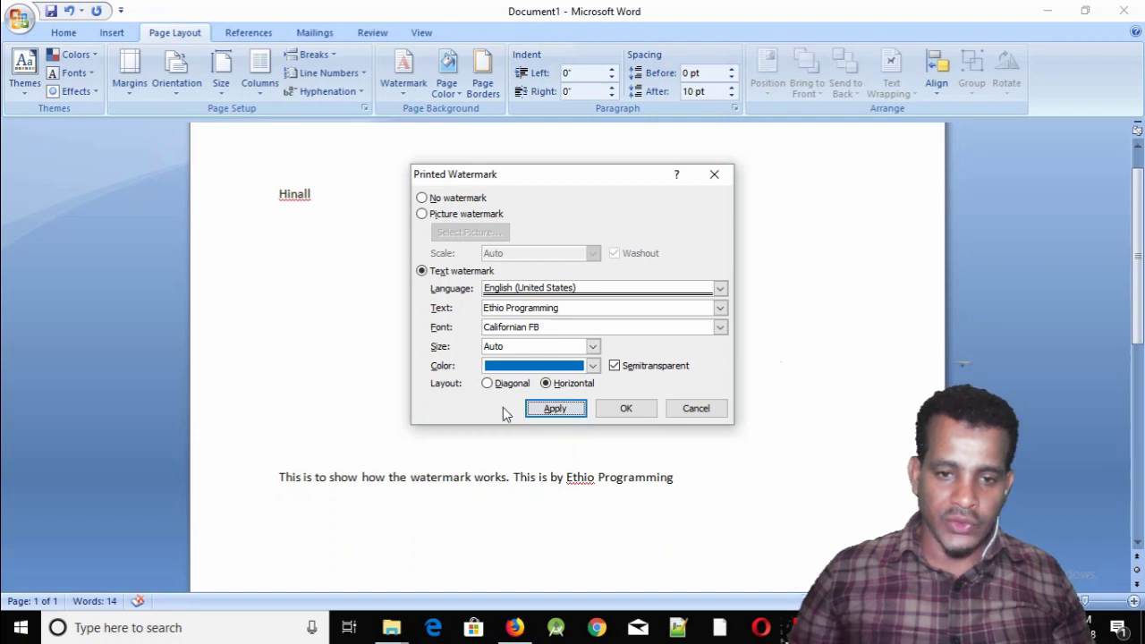
pyautogui.click(557, 411)
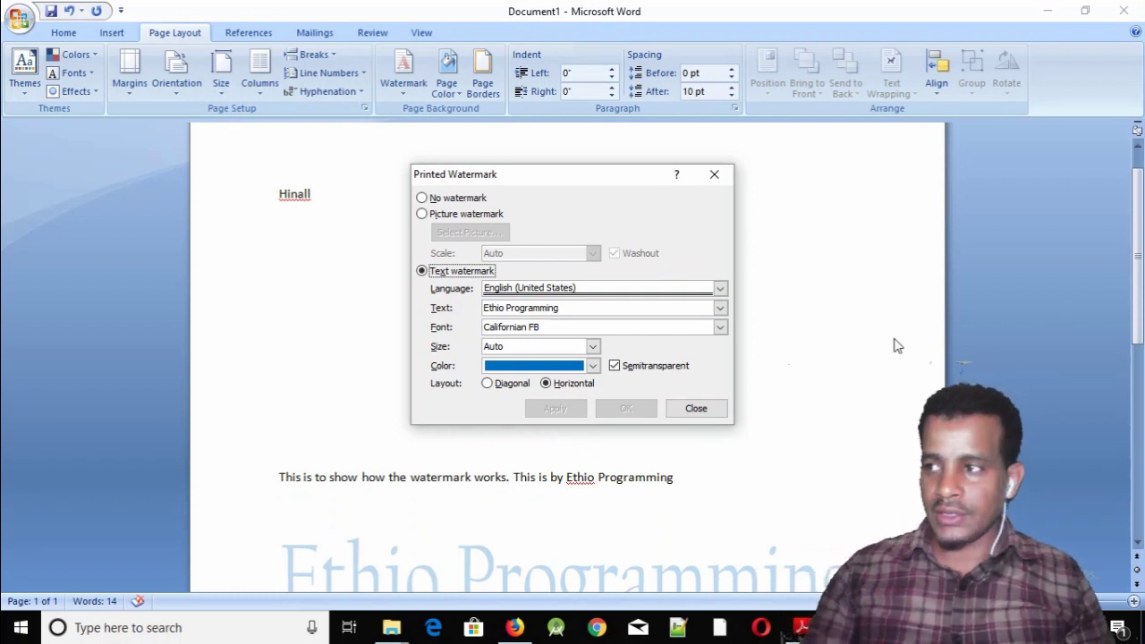
# - Close the watermark dialog and type 'Hi all' with filler text below the sentence
pyautogui.click(712, 409)
pyautogui.scroll(-4, 1116, 300)
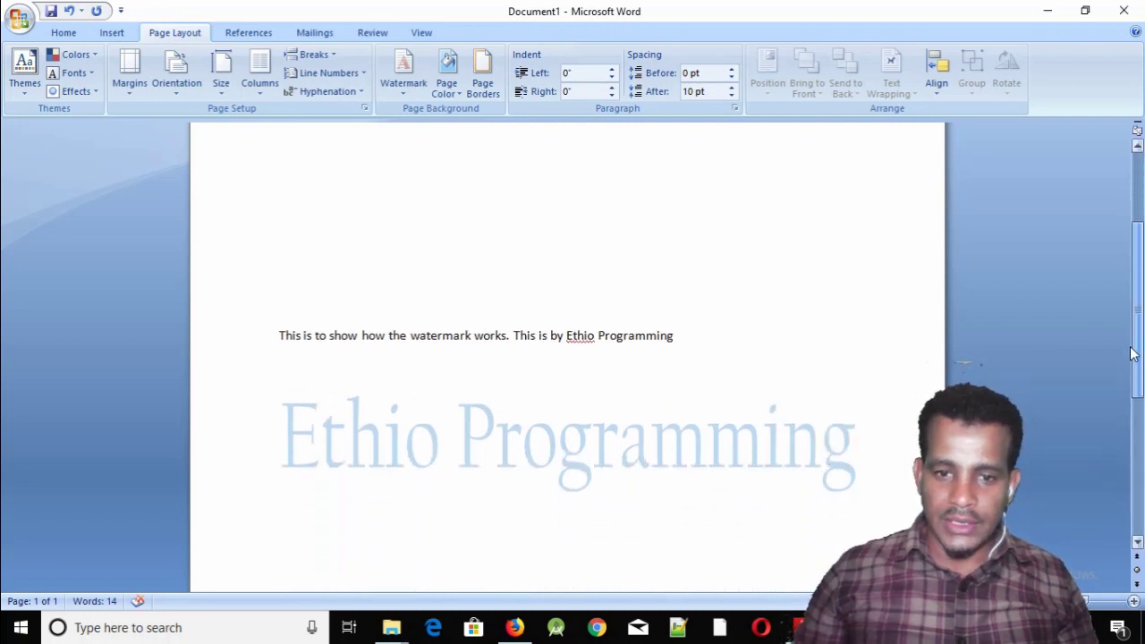
pyautogui.click(533, 384)
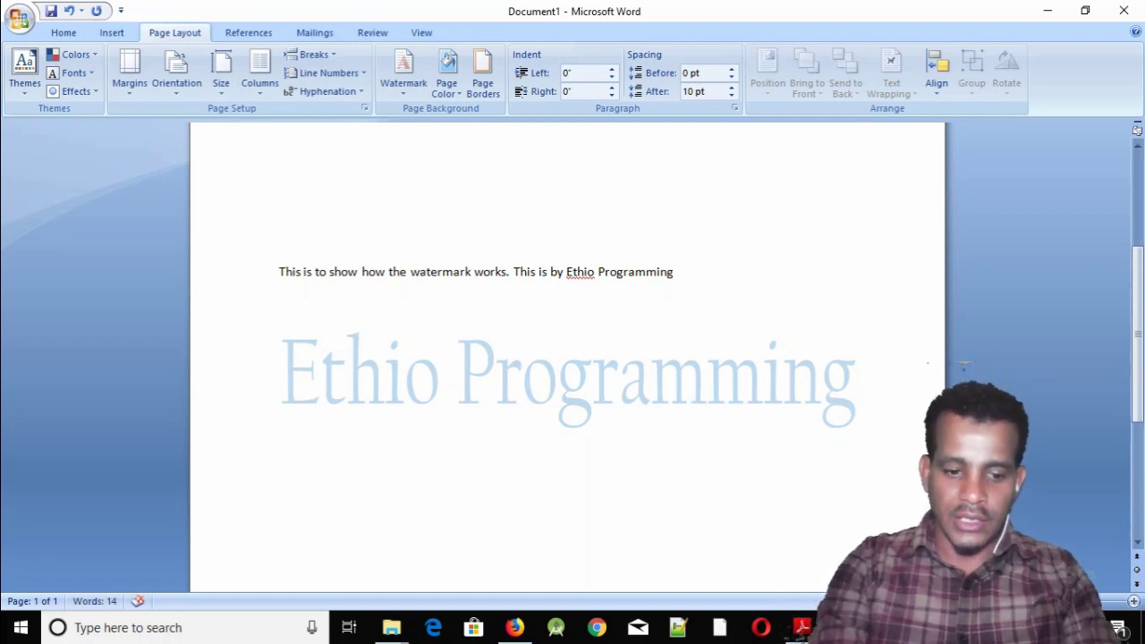
pyautogui.write('Hi all ')
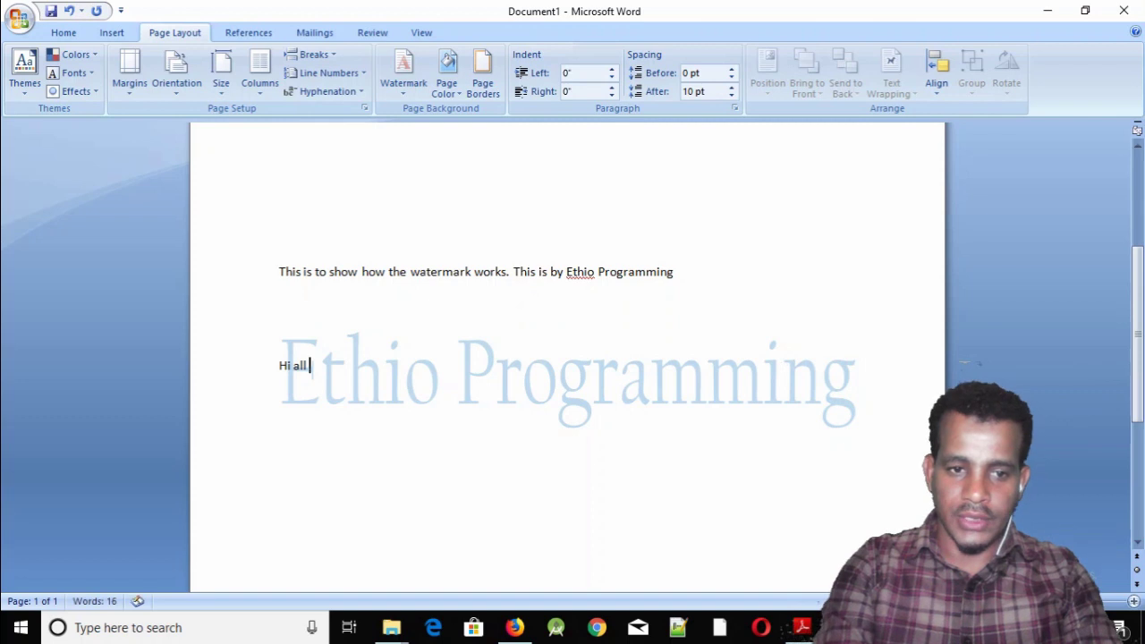
pyautogui.write('jdkjfdkfjdkf')
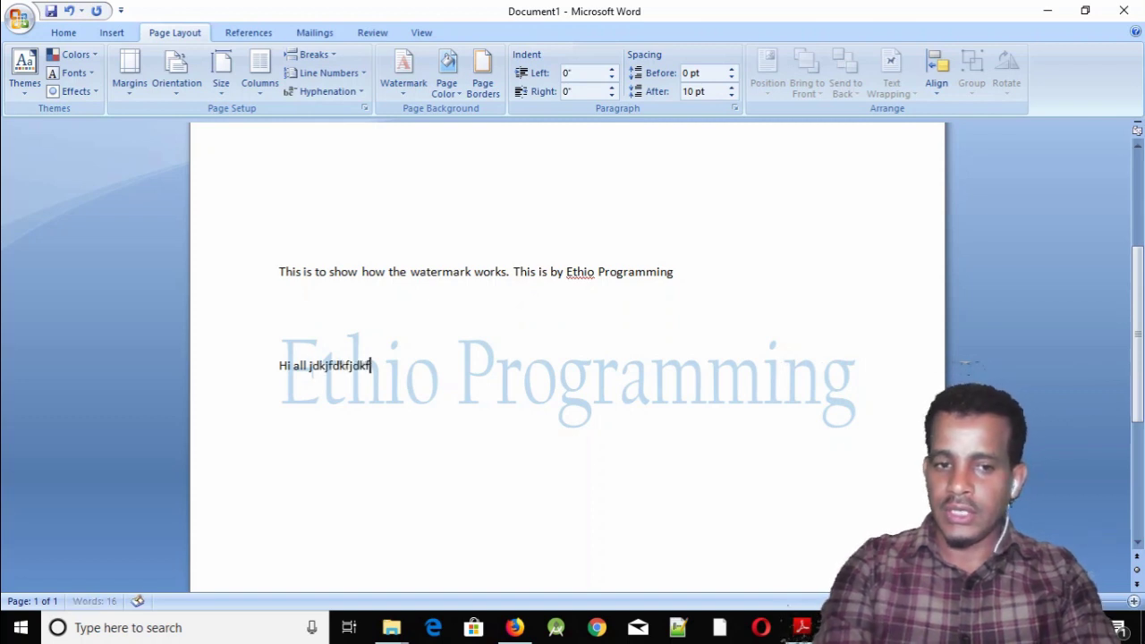
pyautogui.write(' dfdfd')
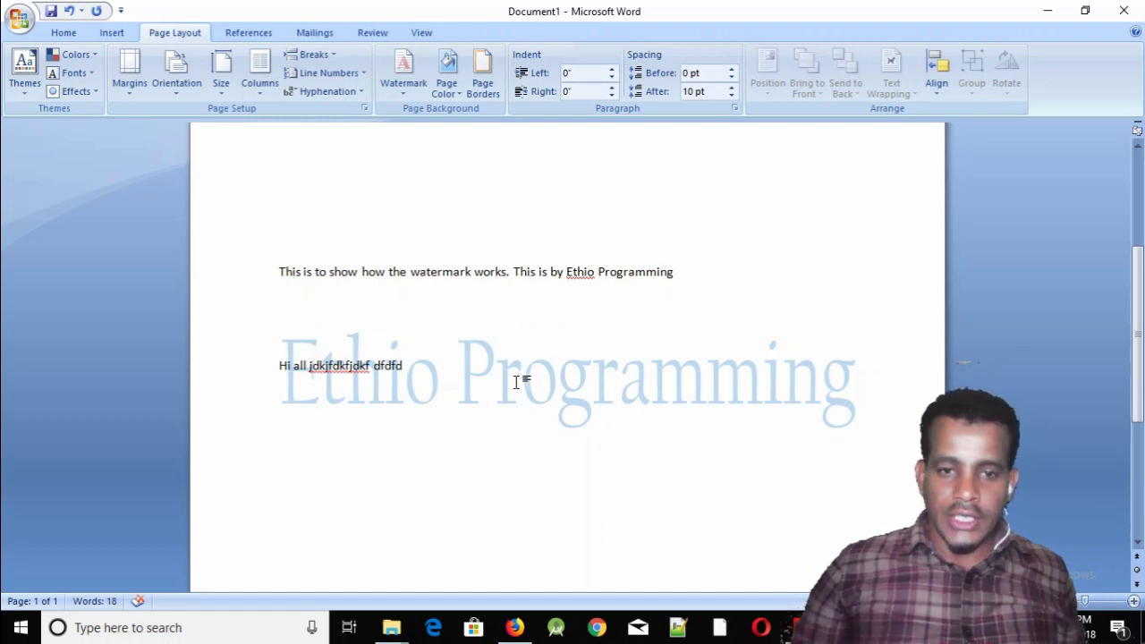
# - Change the Ethio Programming watermark layout to Diagonal, apply it, and close the dialog
pyautogui.click(404, 68)
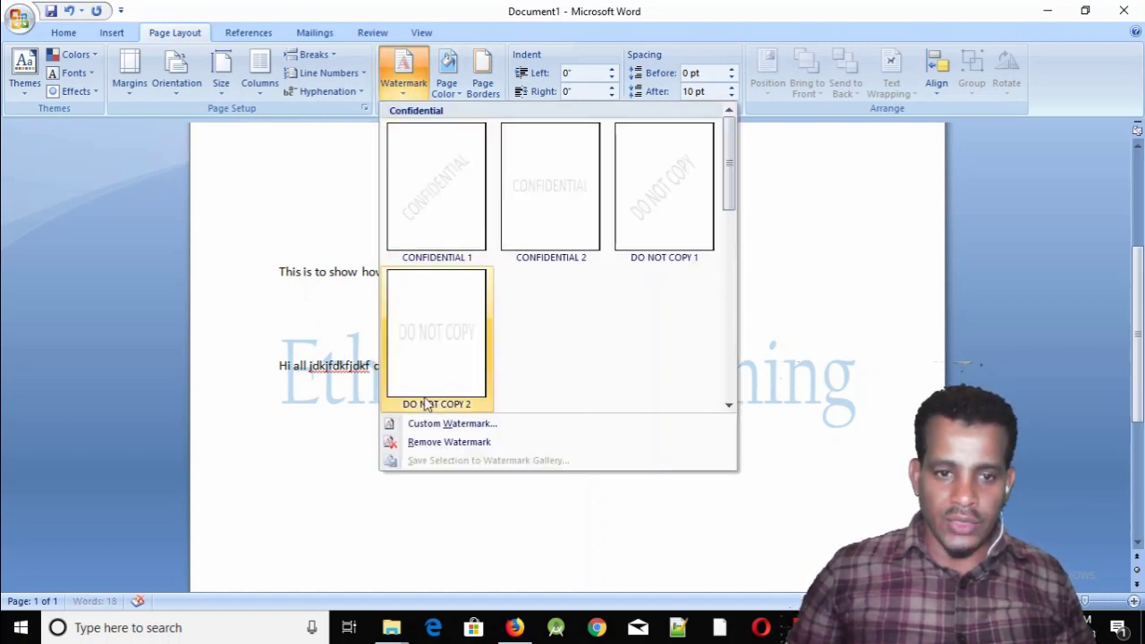
pyautogui.click(438, 421)
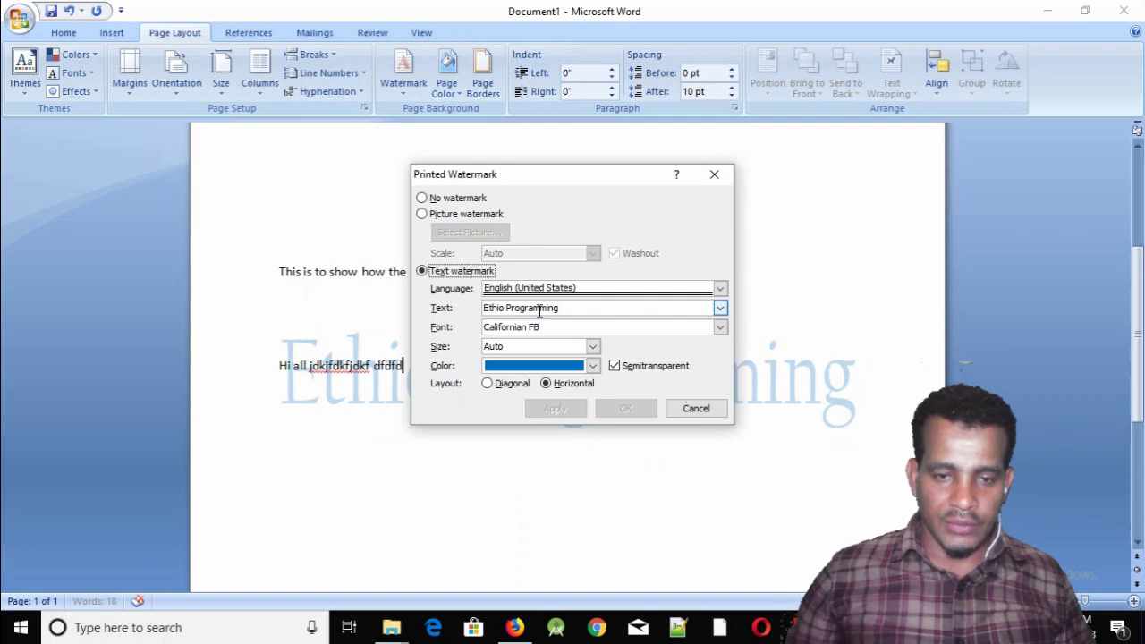
pyautogui.moveTo(575, 307); pyautogui.dragTo(493, 308)
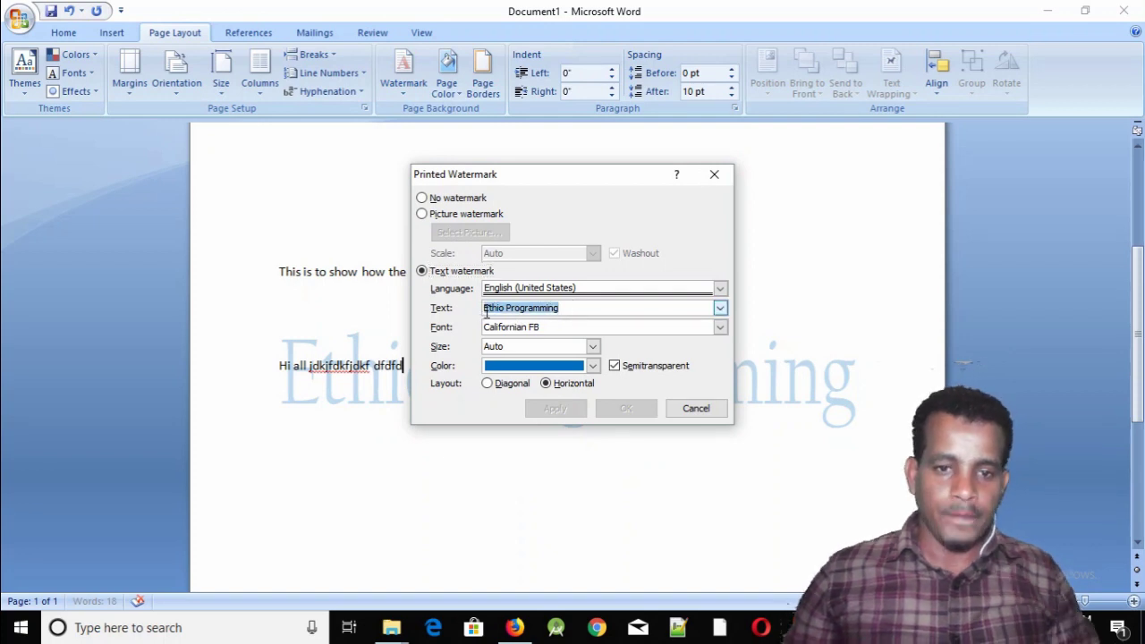
pyautogui.click(487, 384)
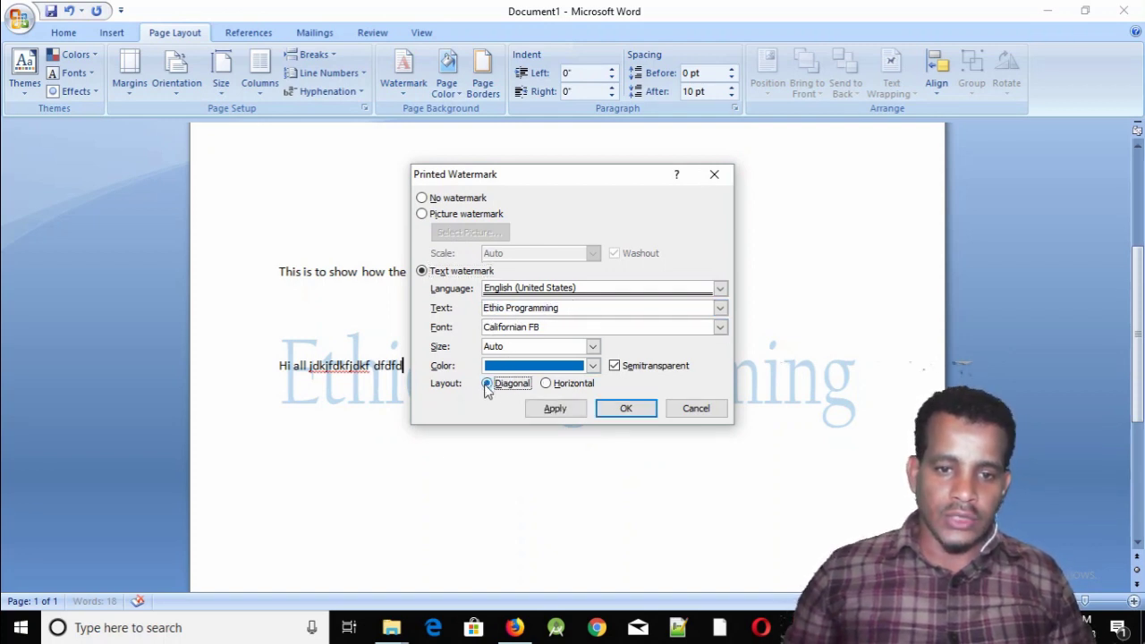
pyautogui.click(553, 410)
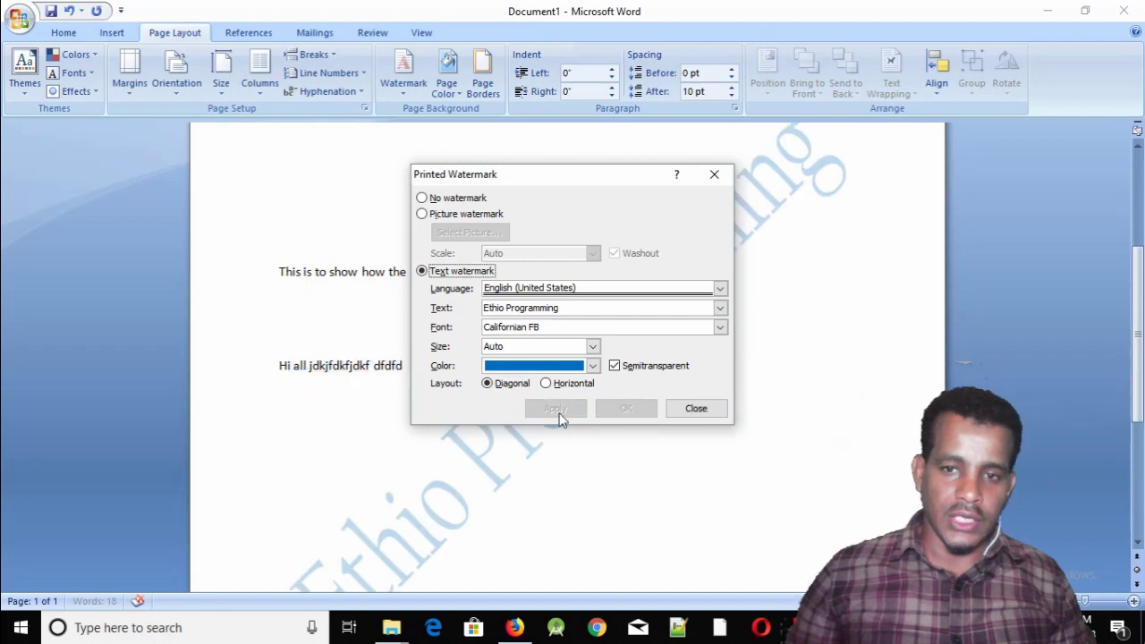
pyautogui.moveTo(624, 184); pyautogui.dragTo(410, 163)
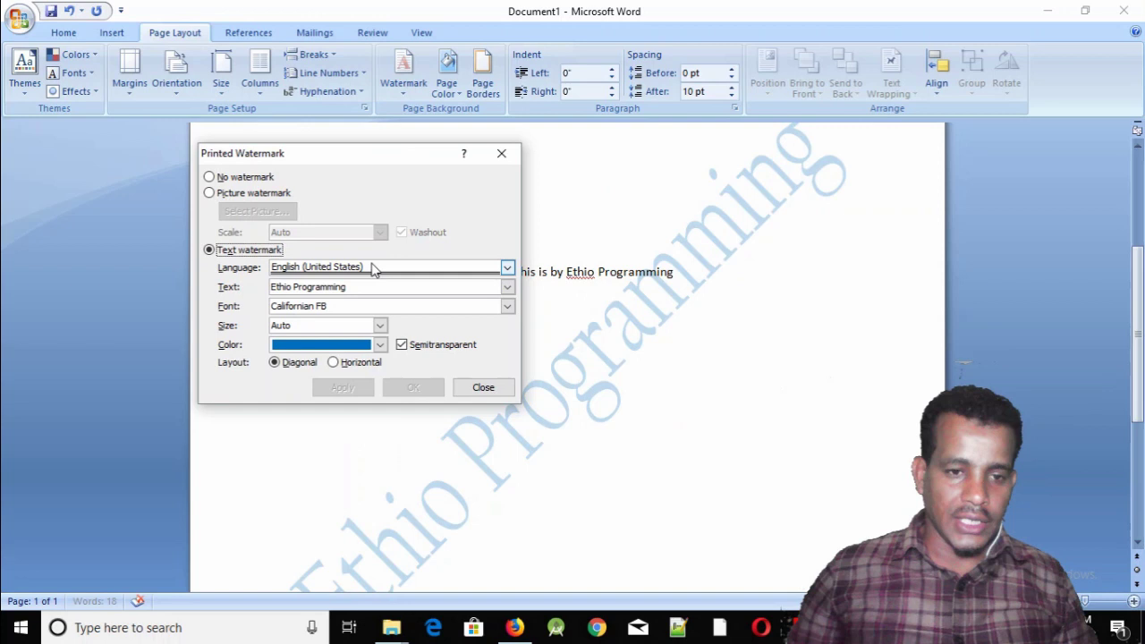
pyautogui.moveTo(358, 162); pyautogui.dragTo(462, 184)
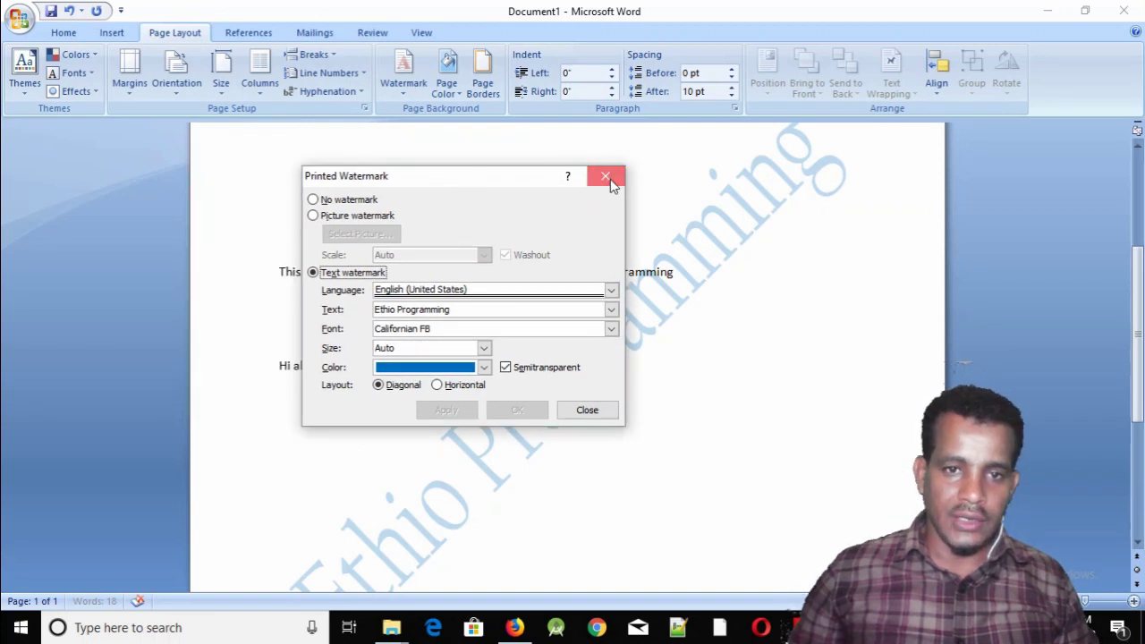
pyautogui.click(607, 177)
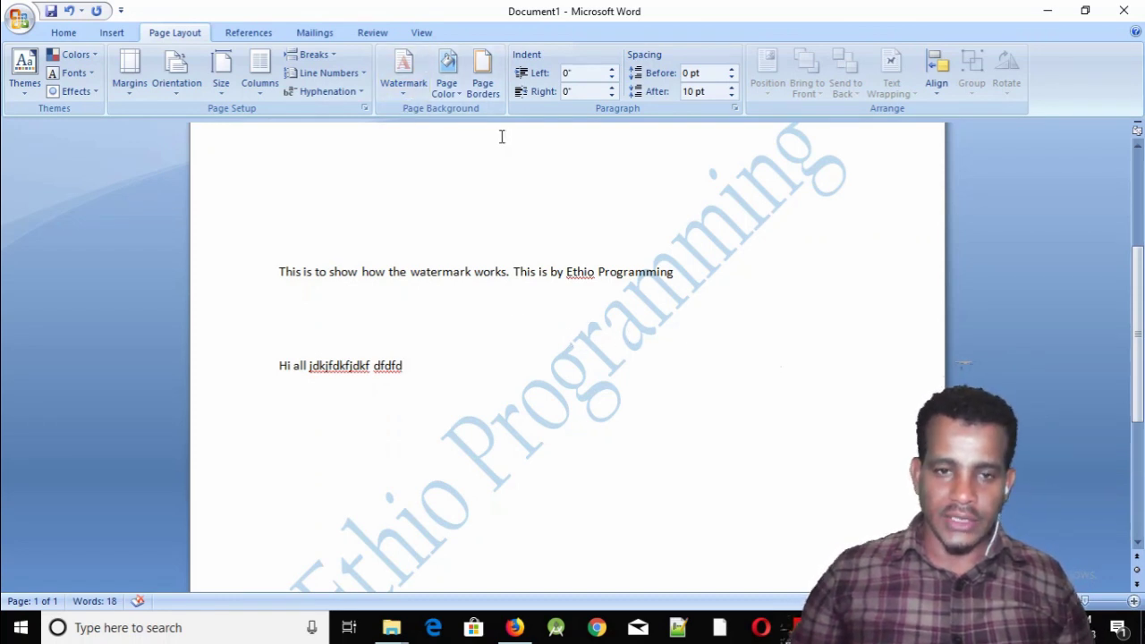
# - Switch the custom watermark to Picture with Auto scale and washout, and browse for an image
pyautogui.click(407, 82)
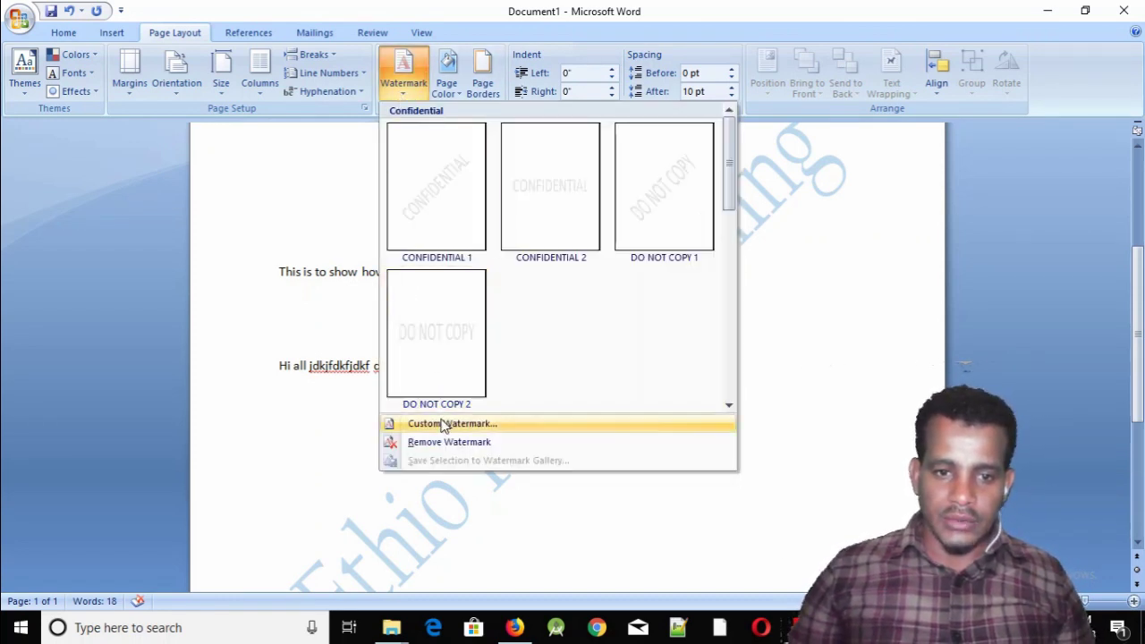
pyautogui.click(443, 424)
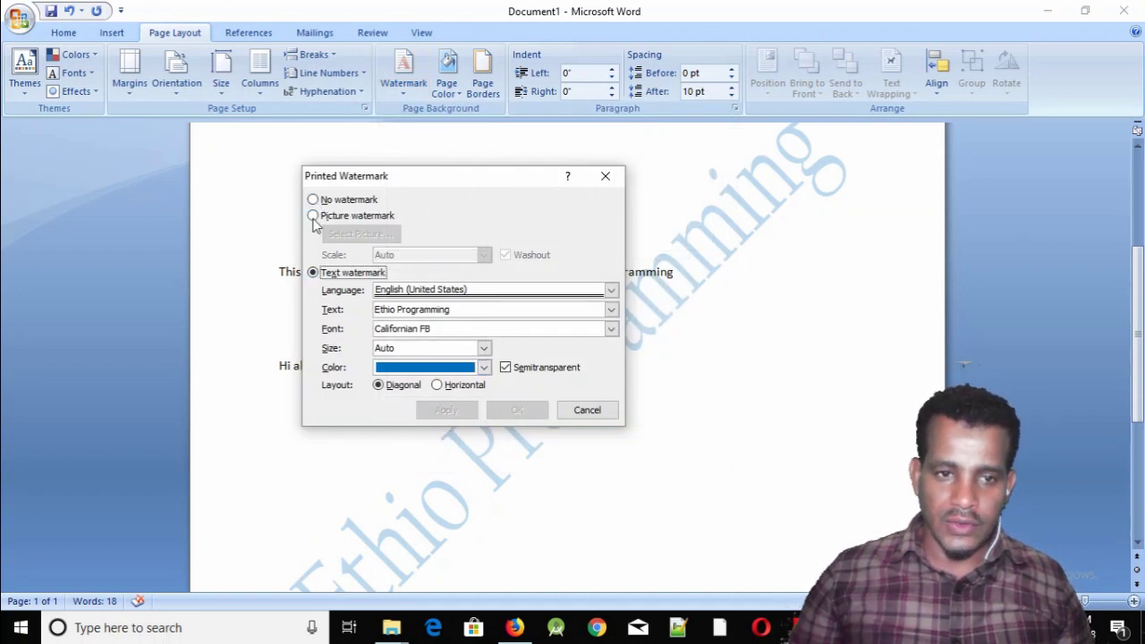
pyautogui.click(313, 217)
pyautogui.click(313, 200)
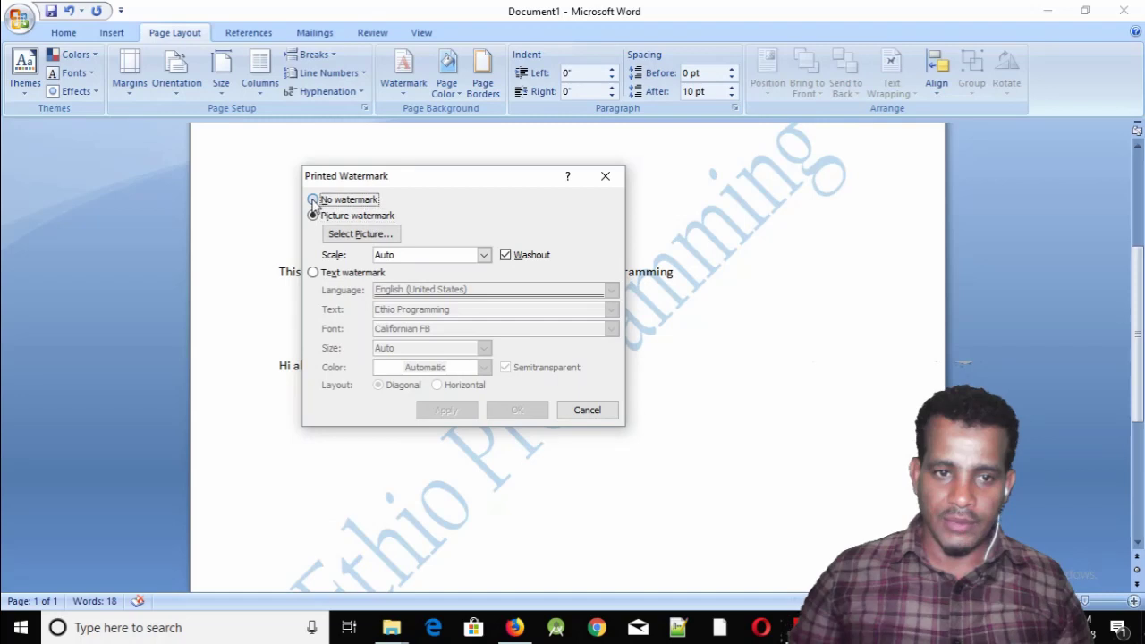
pyautogui.click(313, 216)
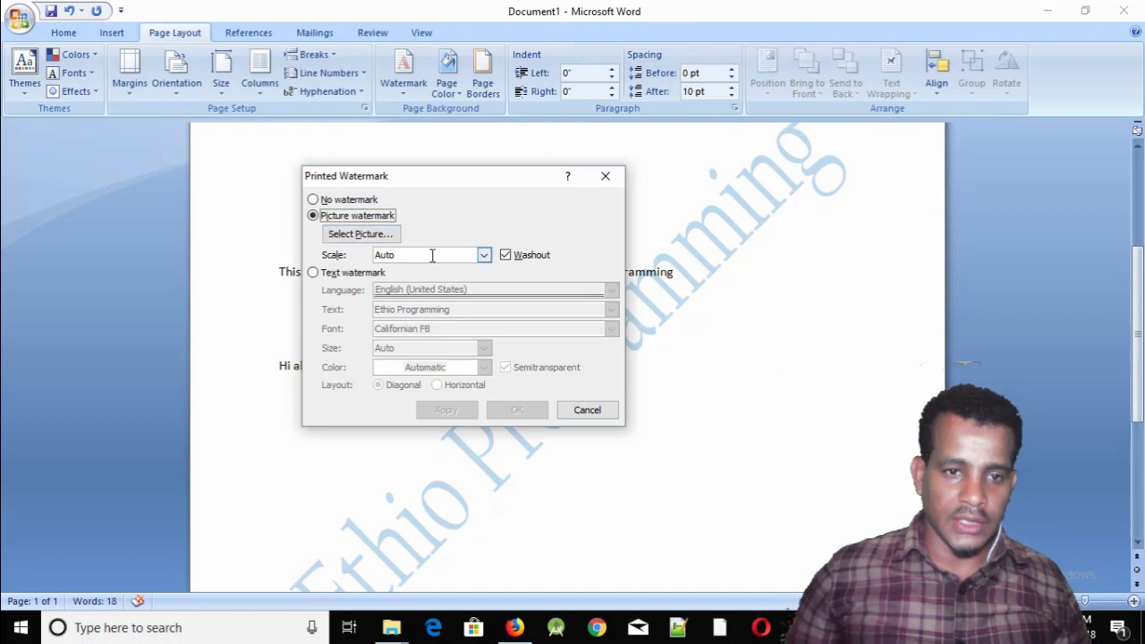
pyautogui.click(483, 254)
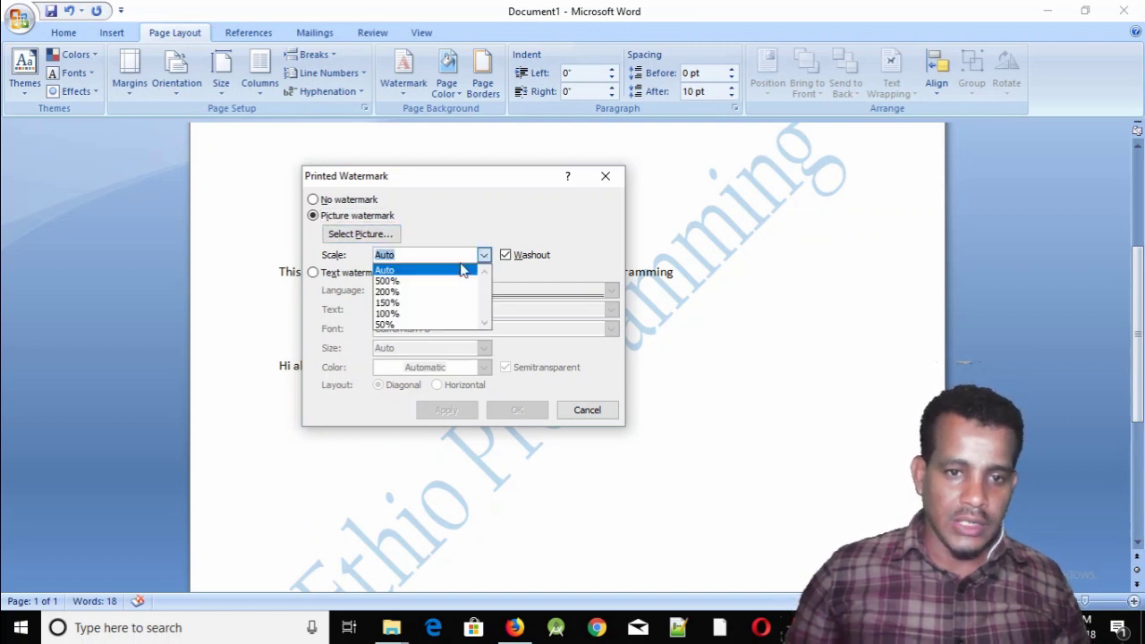
pyautogui.click(424, 238)
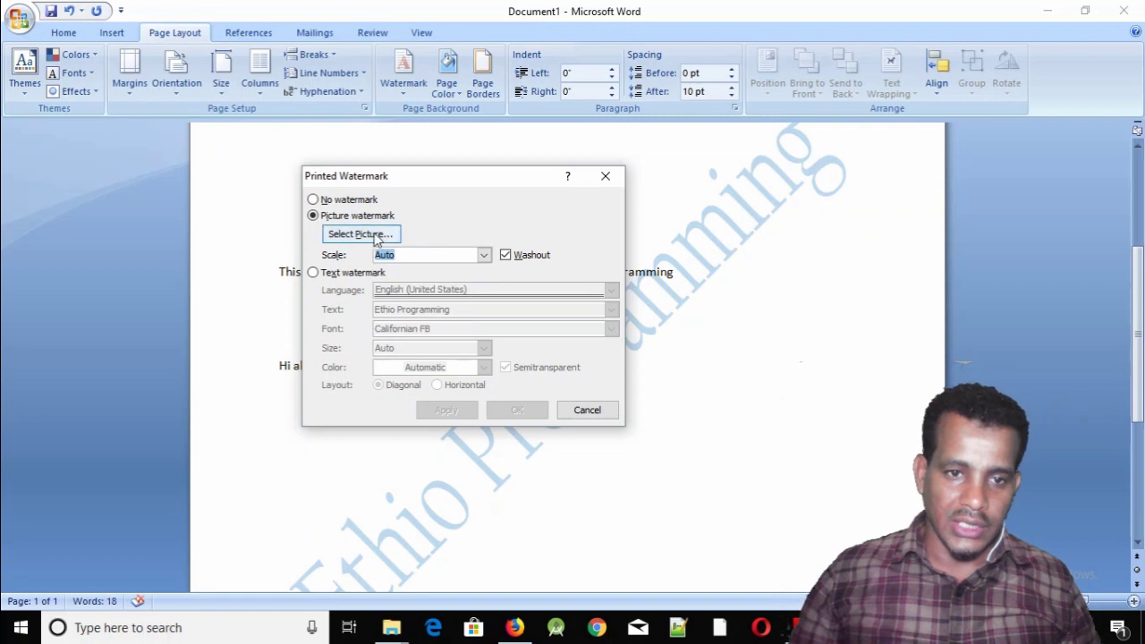
pyautogui.click(367, 235)
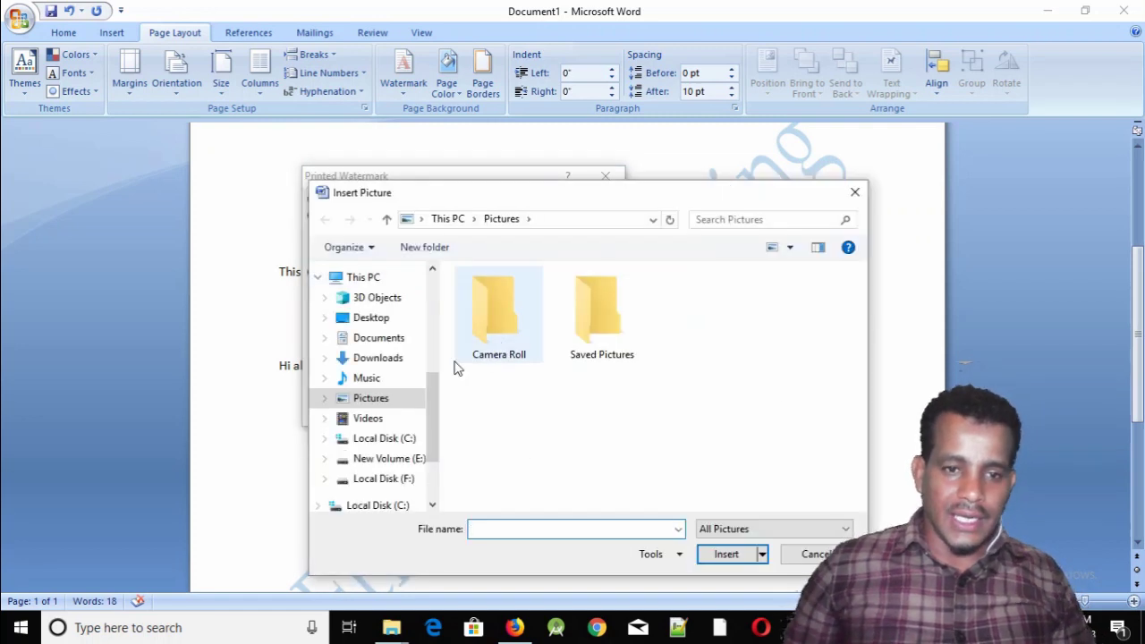
# - Choose Capture2.PNG from New Volume (E:)\ICT Lecture video\different as the watermark picture
pyautogui.click(376, 338)
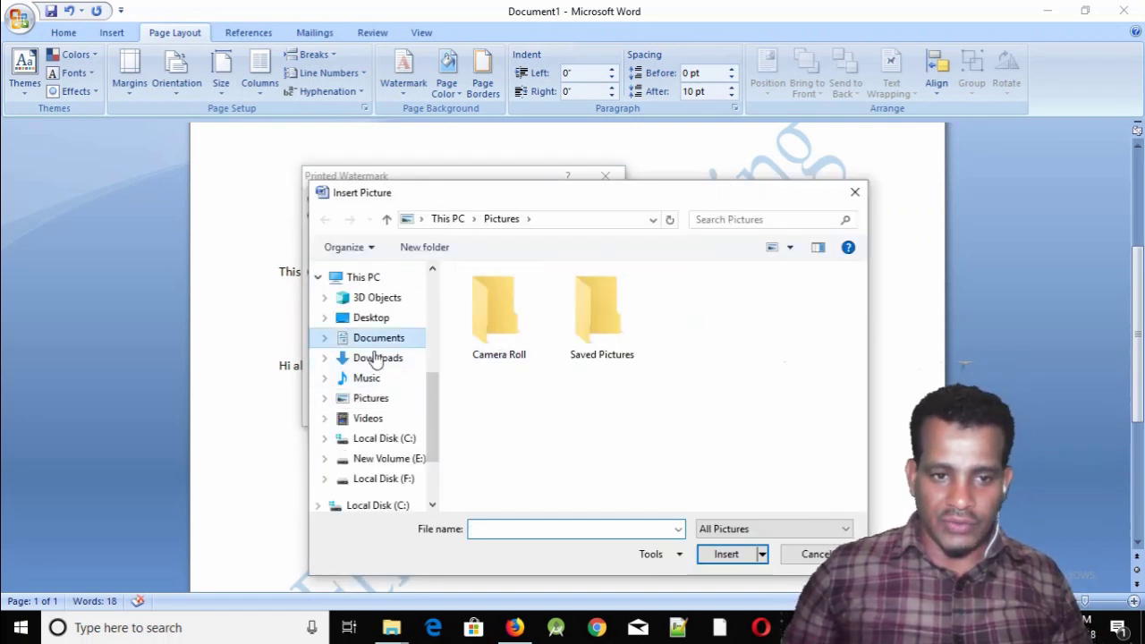
pyautogui.click(380, 438)
pyautogui.click(370, 400)
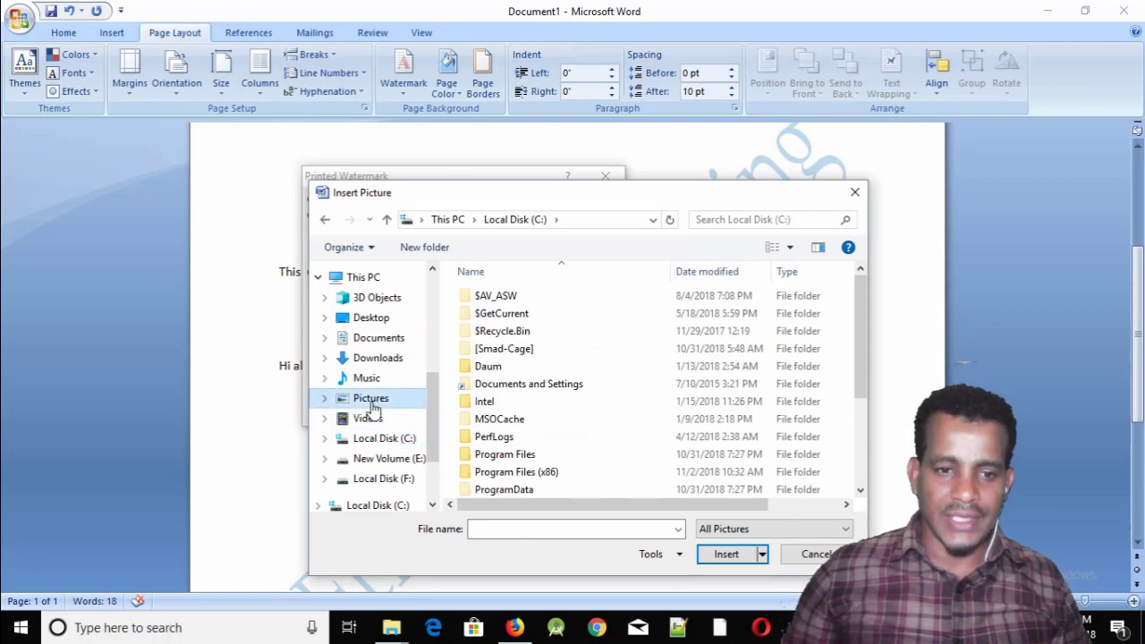
pyautogui.click(382, 458)
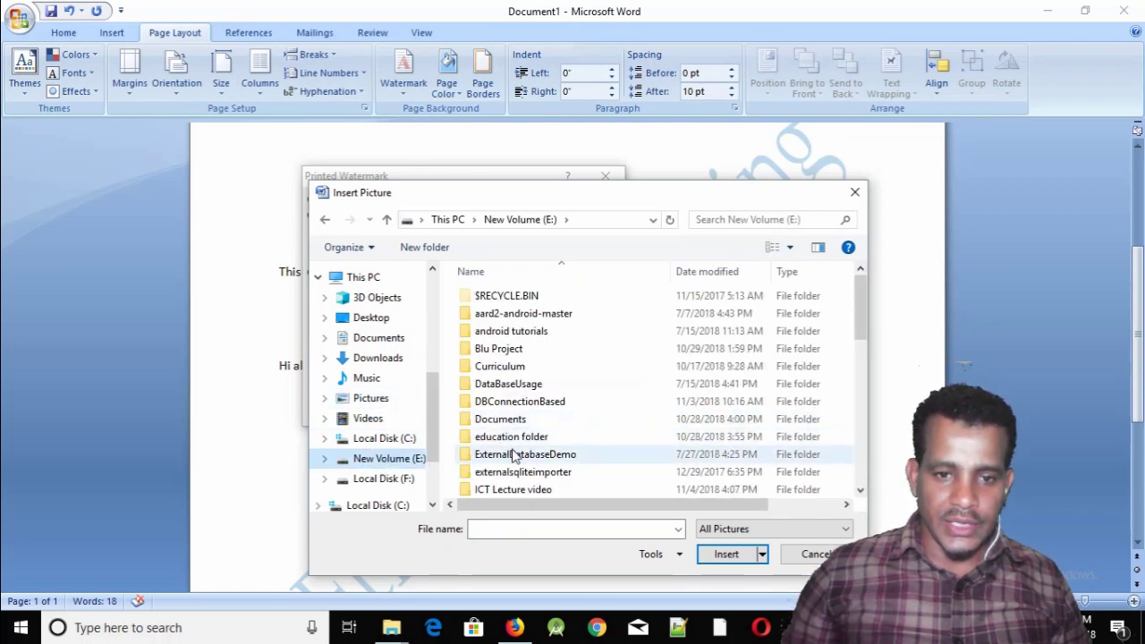
pyautogui.doubleClick(502, 491)
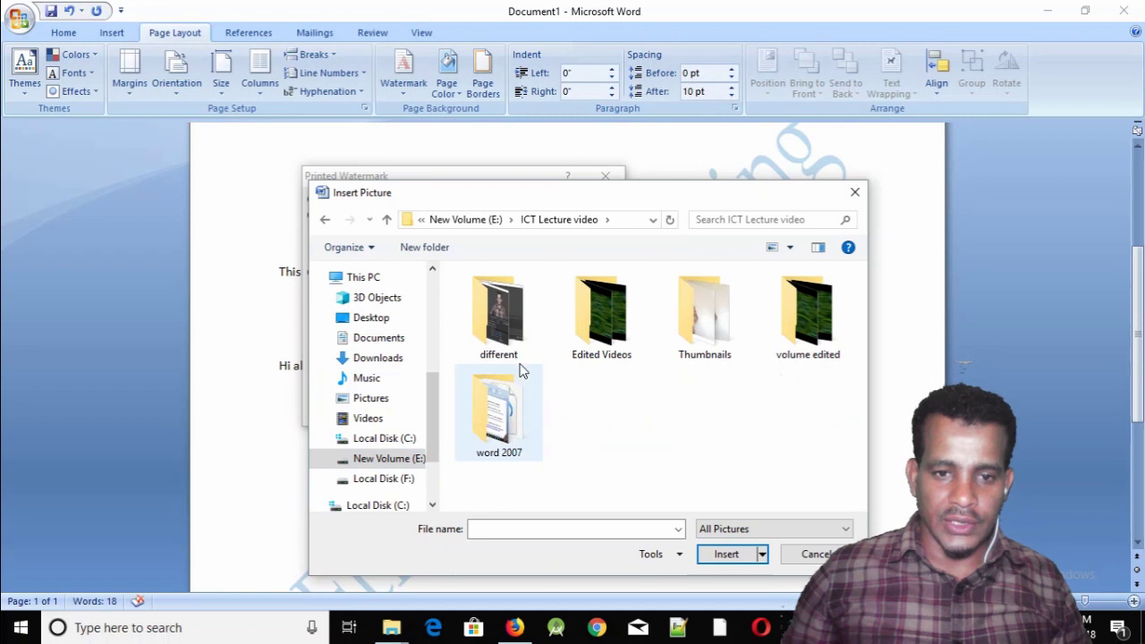
pyautogui.doubleClick(501, 325)
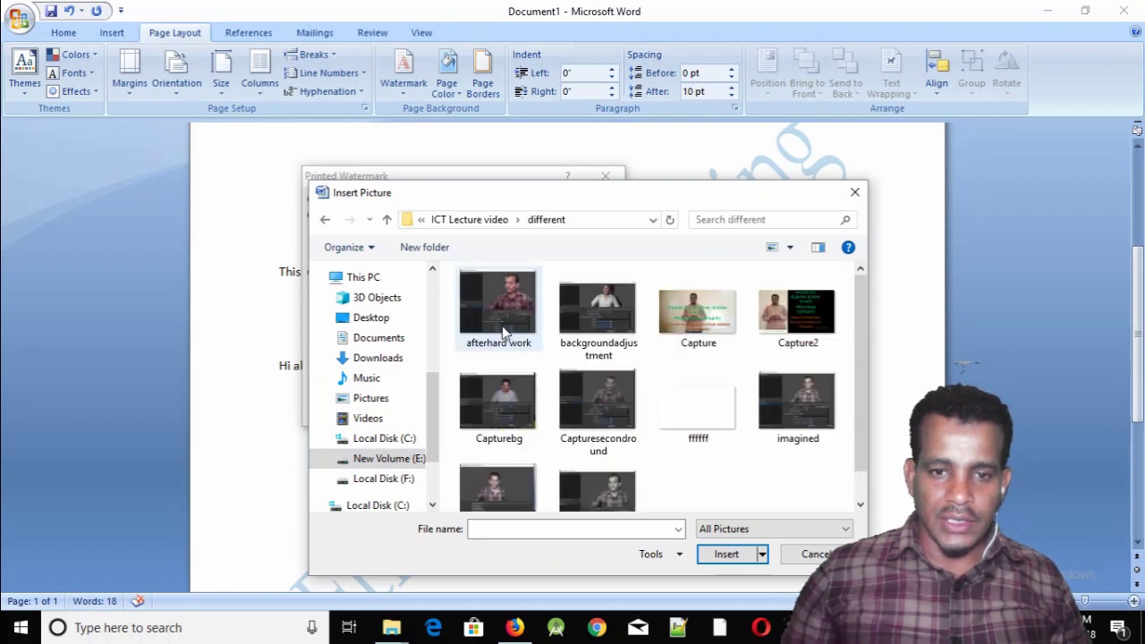
pyautogui.scroll(-1, 733, 411)
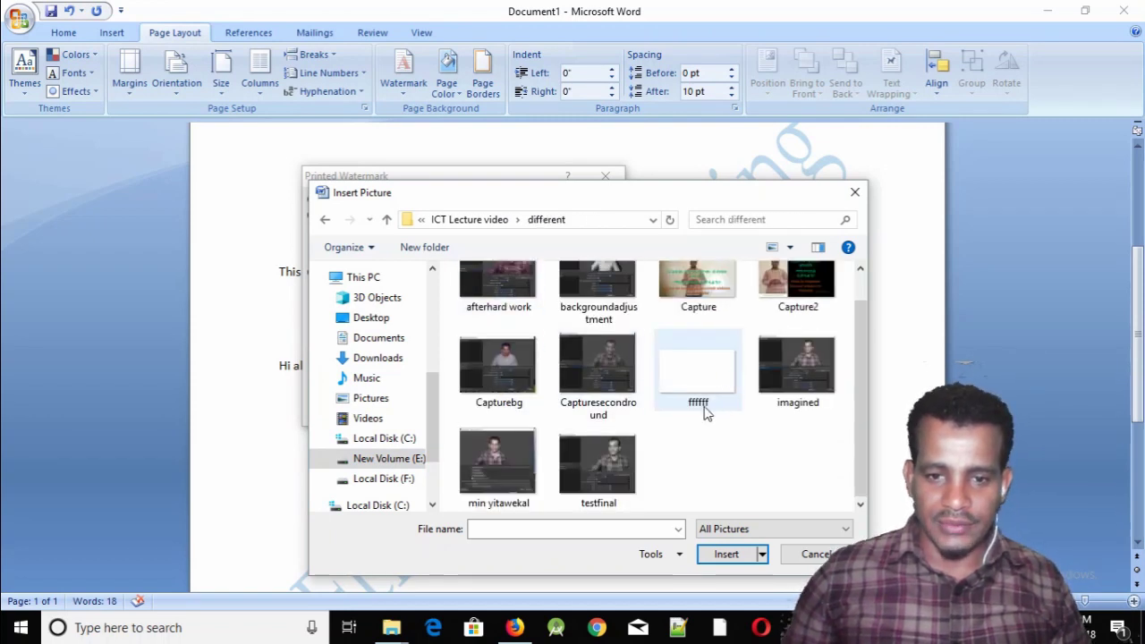
pyautogui.scroll(1, 711, 413)
pyautogui.click(774, 329)
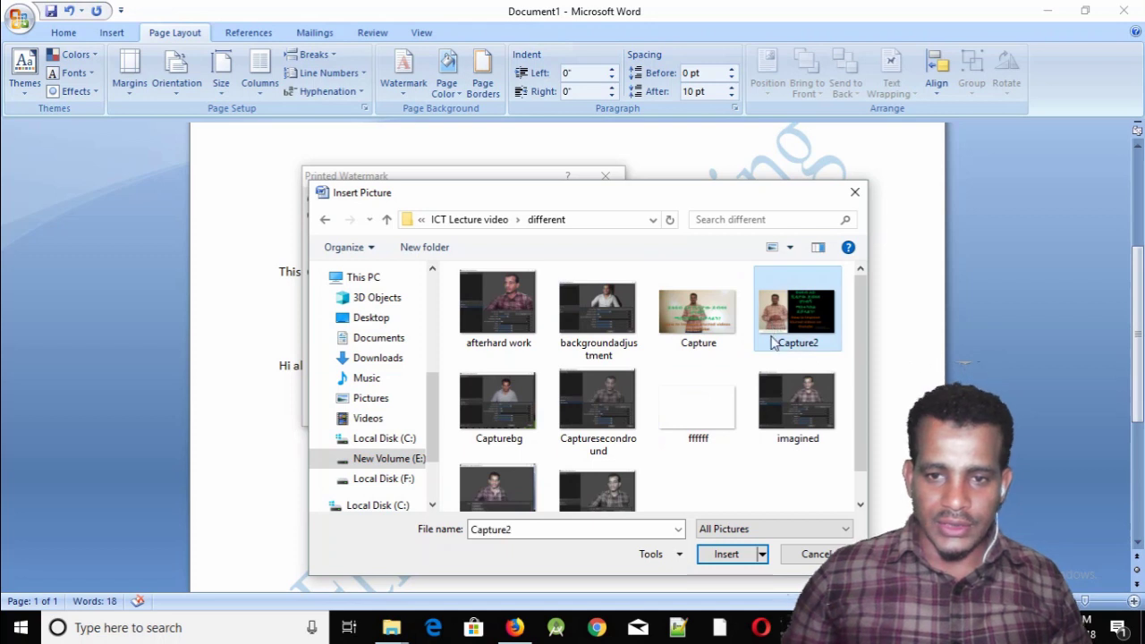
pyautogui.click(746, 553)
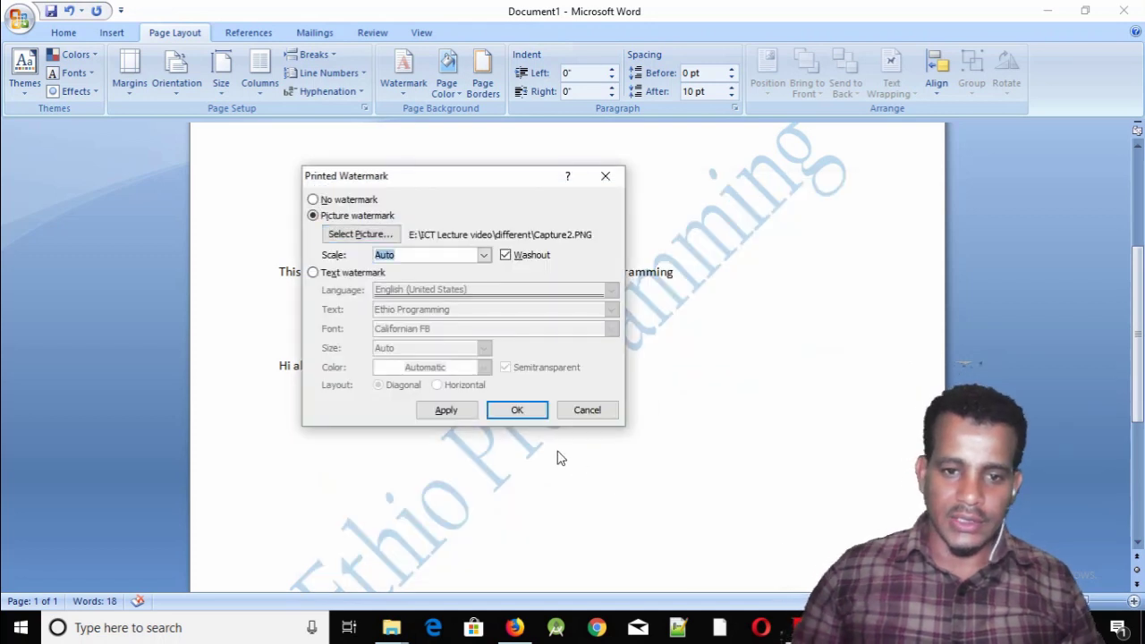
# - Apply the Capture2 picture watermark to the page and close the Printed Watermark dialog
pyautogui.click(449, 412)
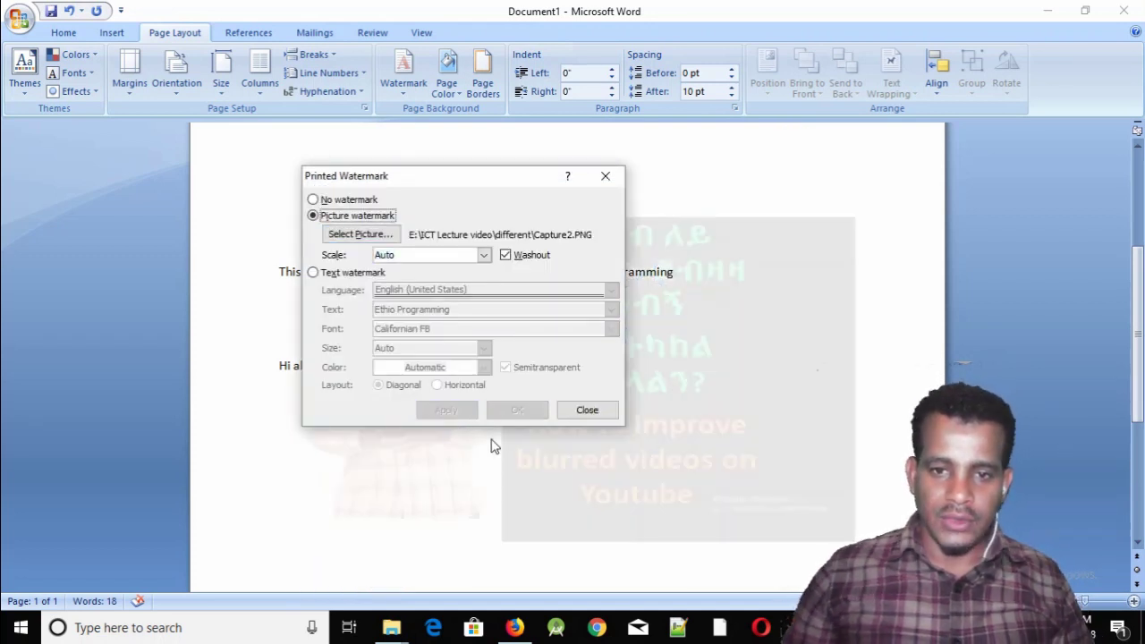
pyautogui.click(583, 411)
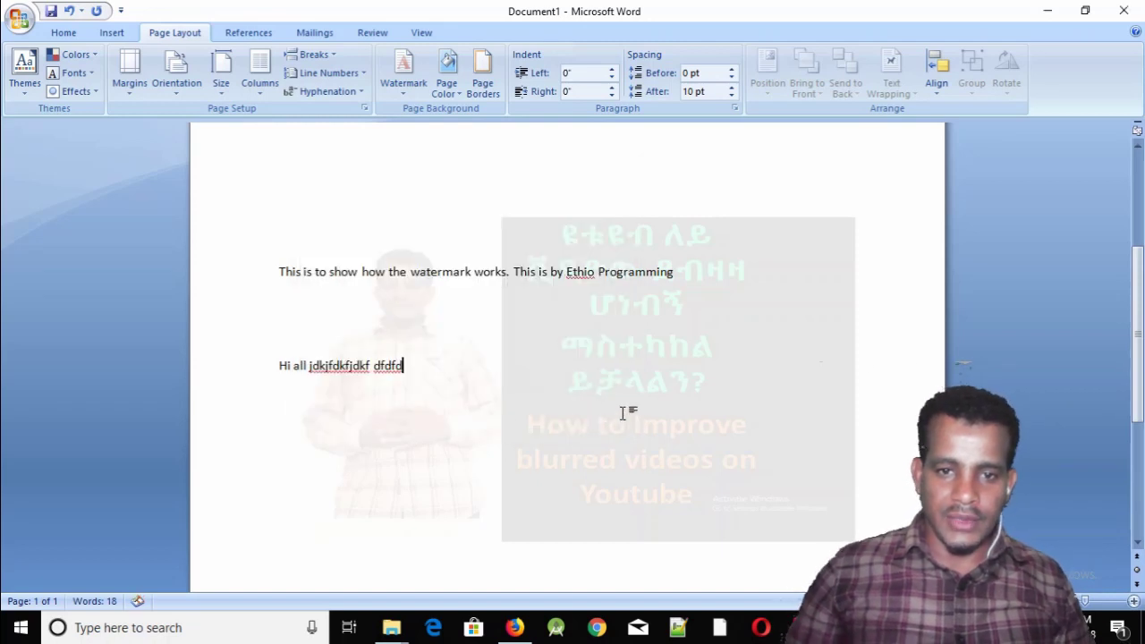
pyautogui.scroll(-1, 624, 411)
pyautogui.scroll(-4, 623, 412)
pyautogui.scroll(4, 593, 422)
pyautogui.scroll(1, 587, 418)
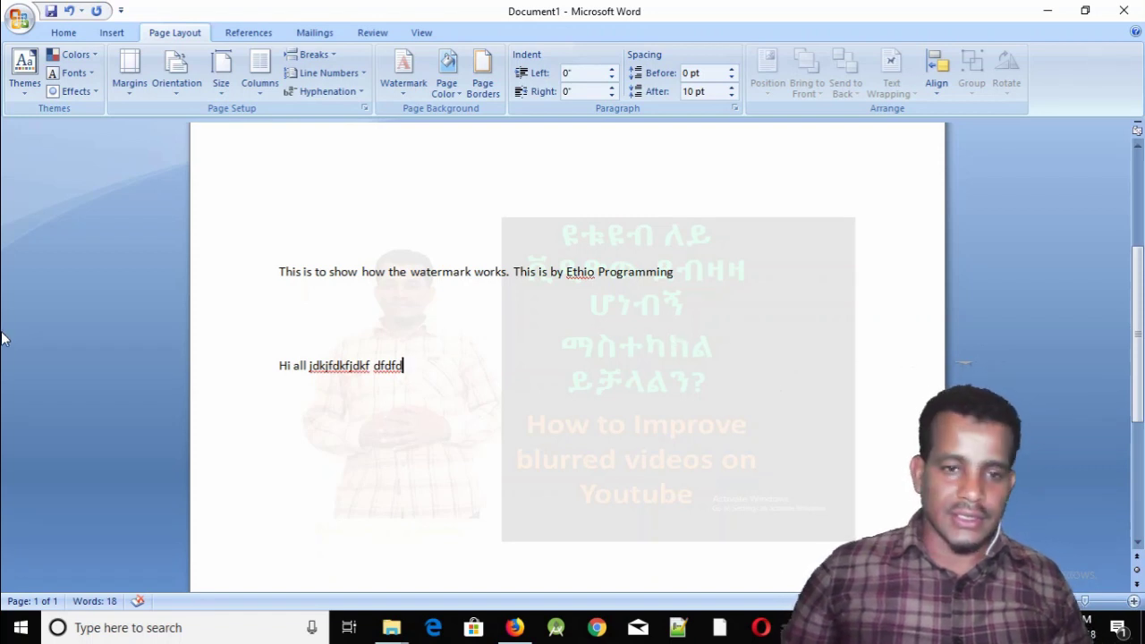
# - Reopen the Custom Watermark settings and cancel without making changes
pyautogui.click(404, 76)
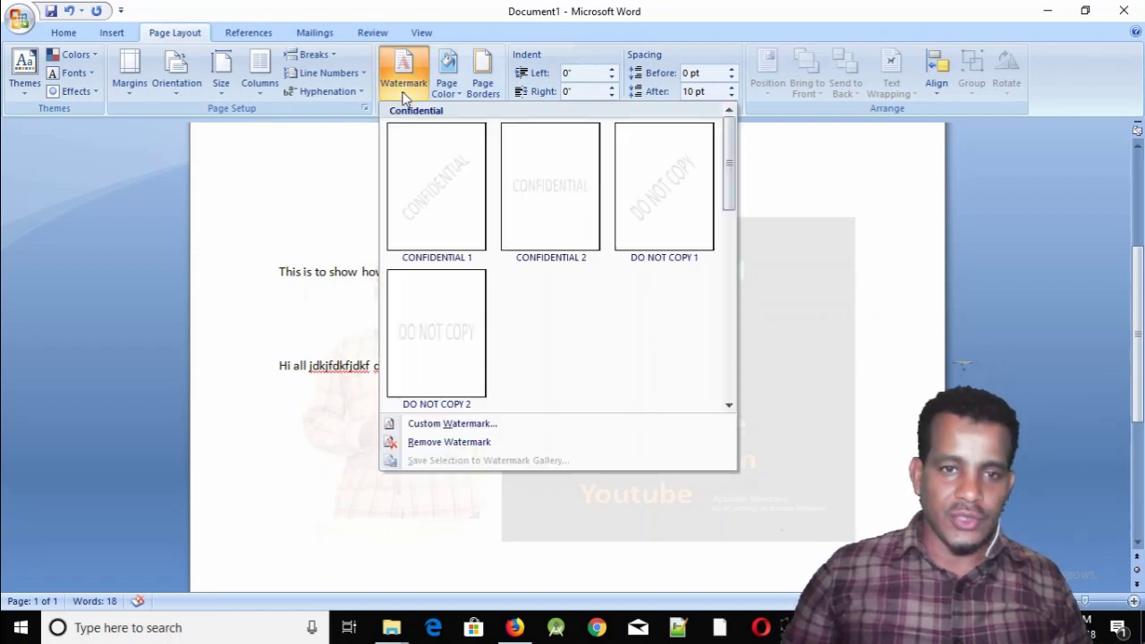
pyautogui.click(444, 423)
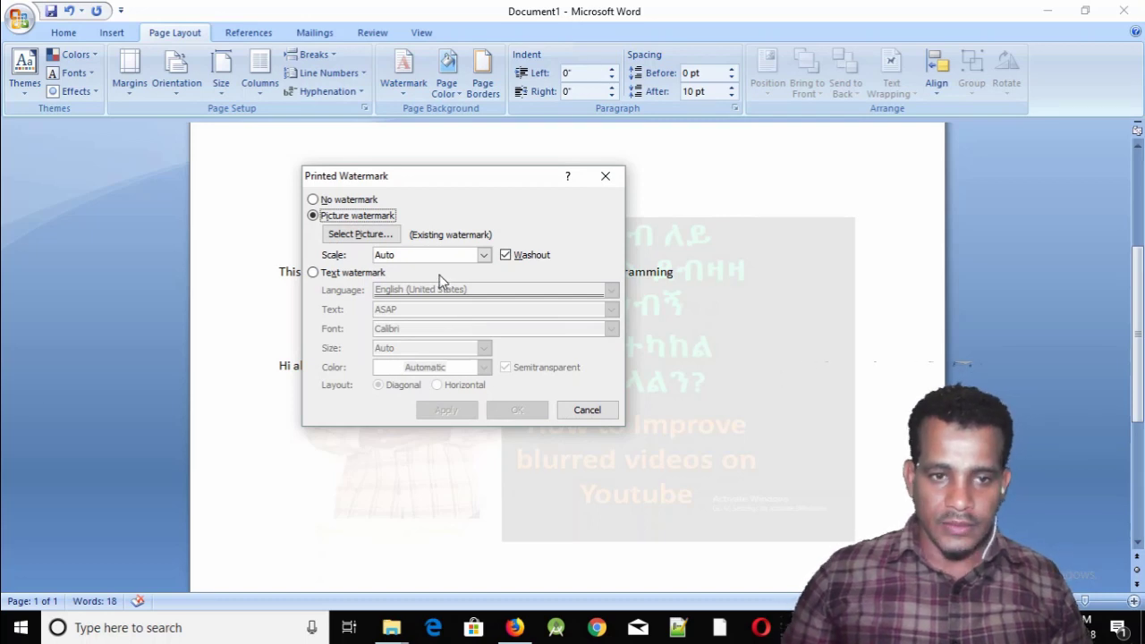
pyautogui.click(600, 410)
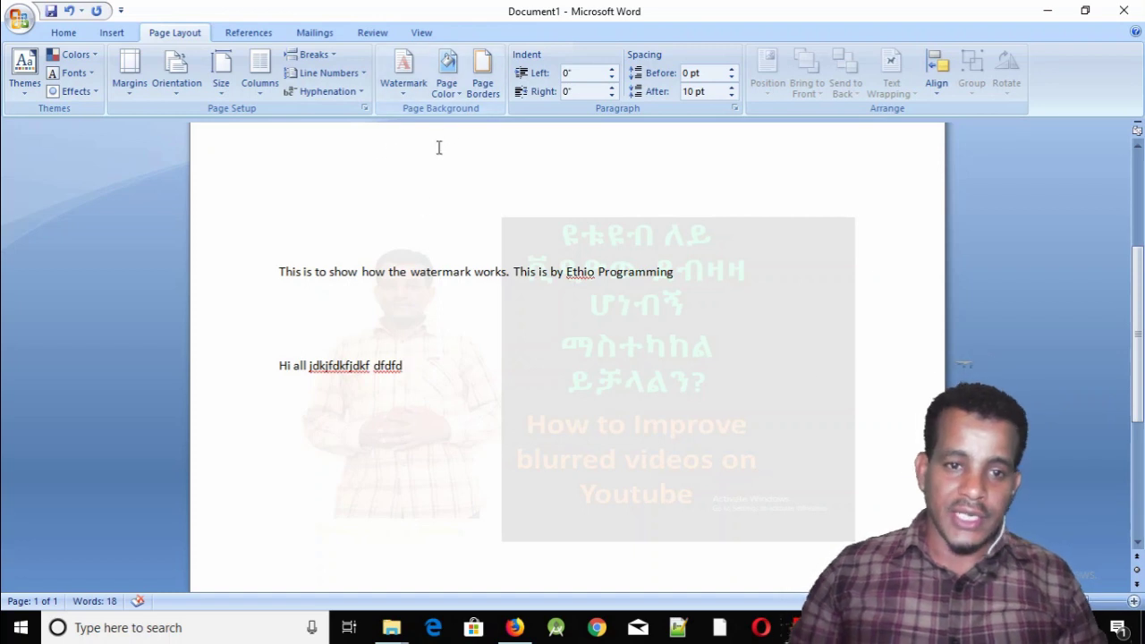
pyautogui.click(458, 94)
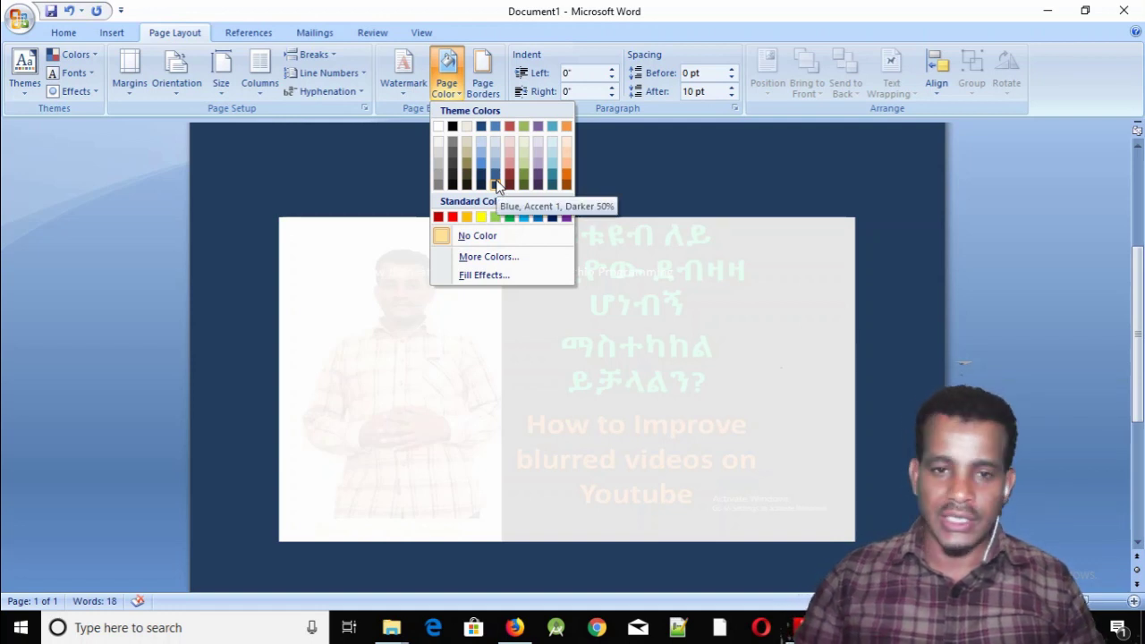
pyautogui.click(567, 174)
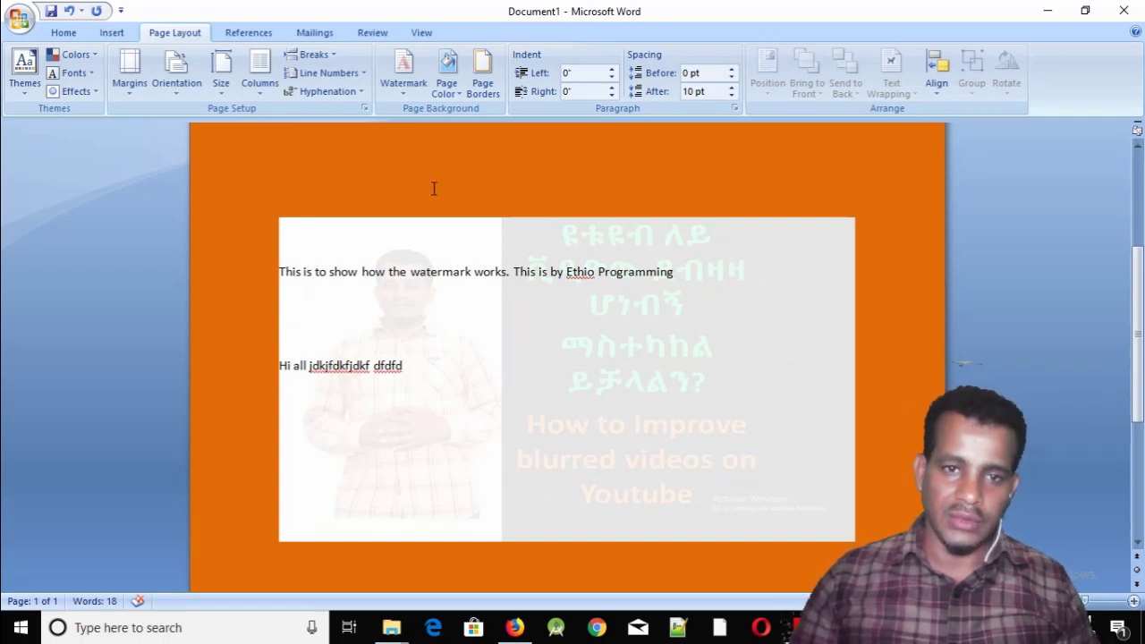
pyautogui.click(458, 93)
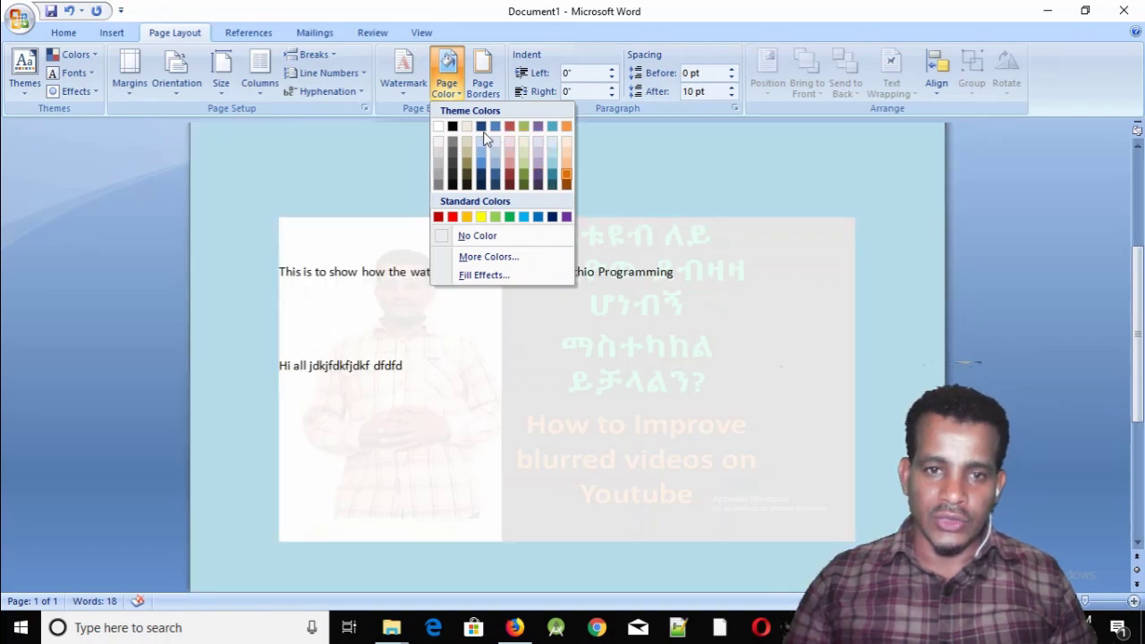
pyautogui.click(463, 236)
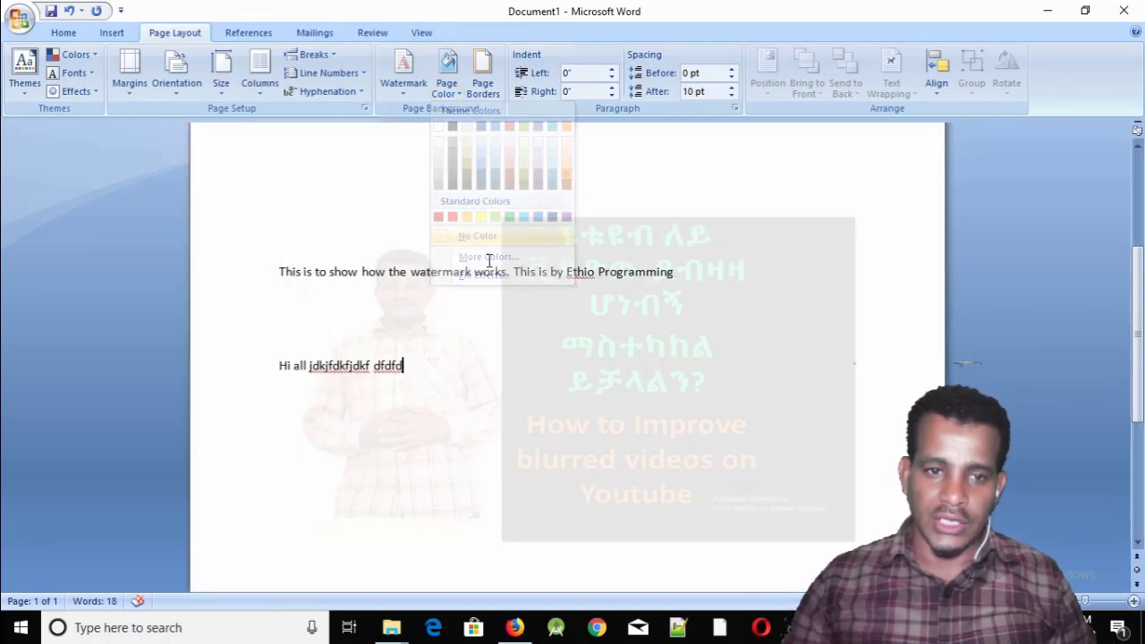
# - Add a Box page border with the cake-slice art, applied to the whole document
pyautogui.click(491, 82)
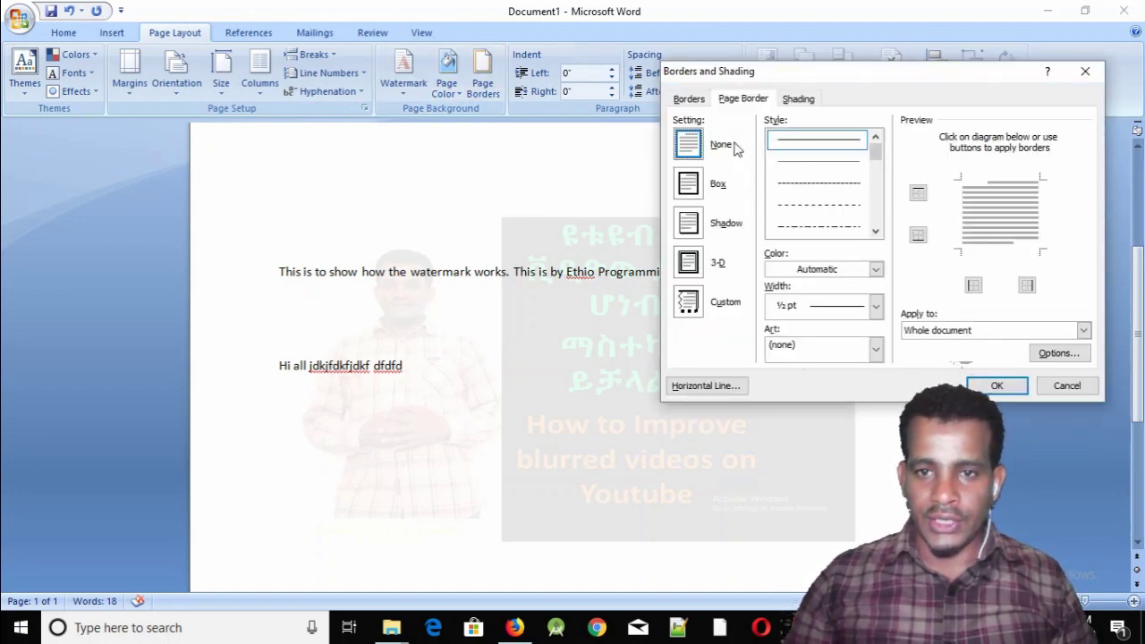
pyautogui.click(688, 183)
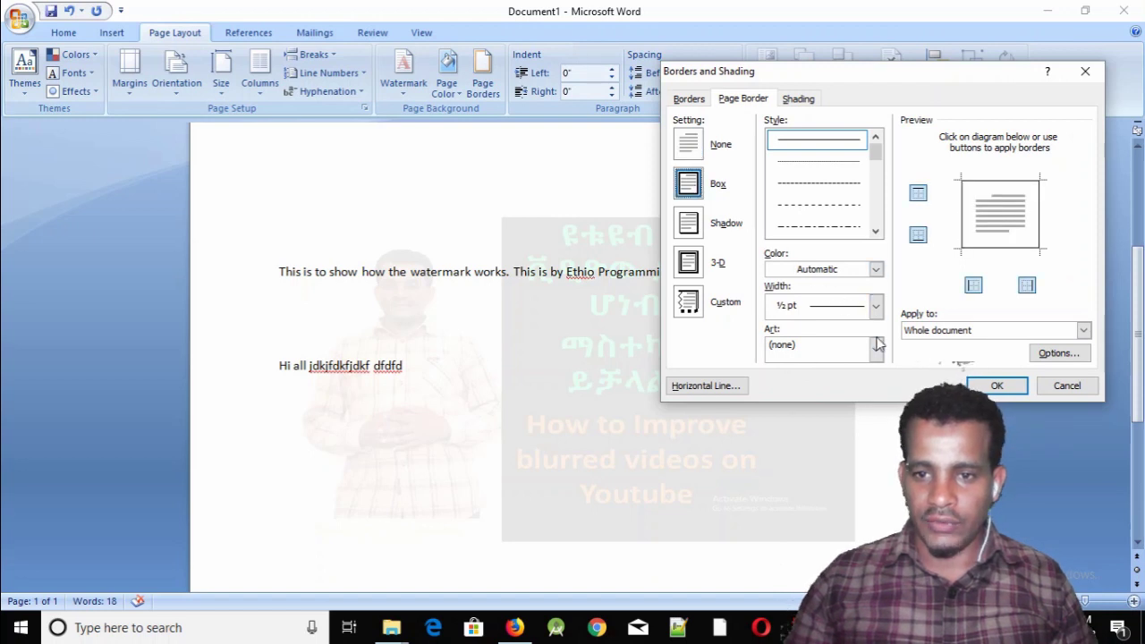
pyautogui.click(876, 349)
pyautogui.click(834, 398)
pyautogui.click(876, 349)
pyautogui.click(817, 418)
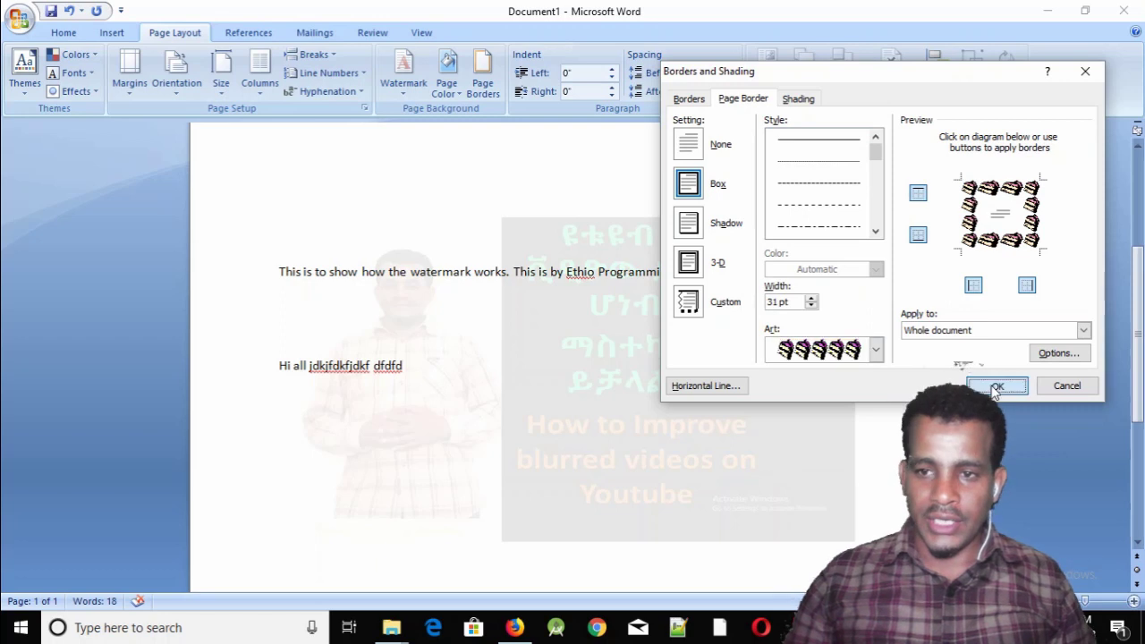
pyautogui.click(994, 385)
pyautogui.scroll(5, 510, 358)
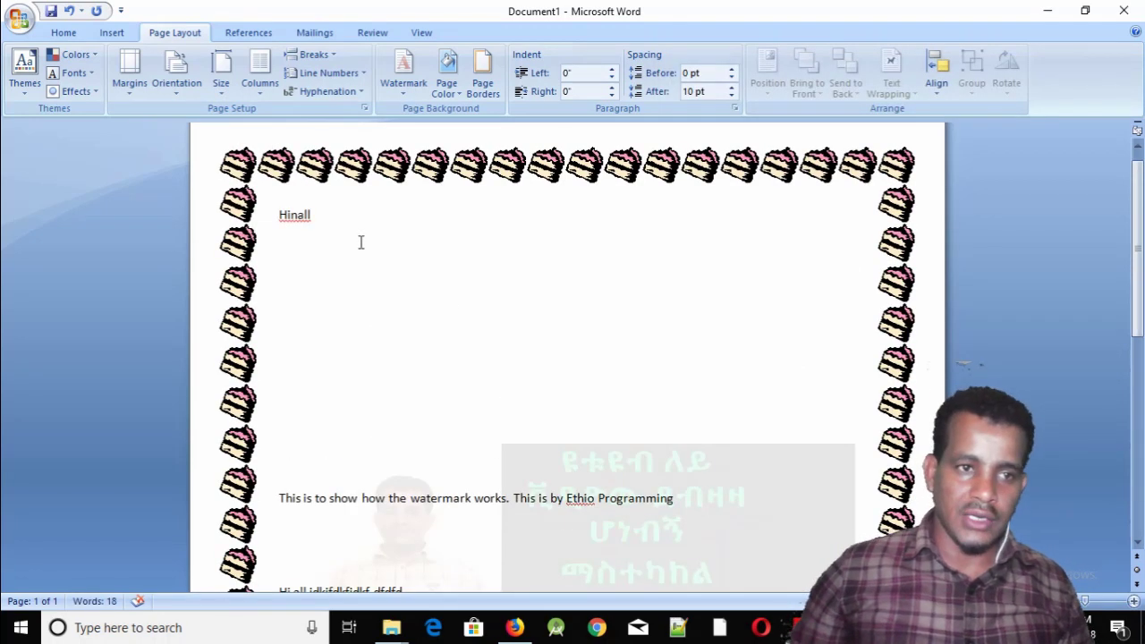
pyautogui.click(63, 32)
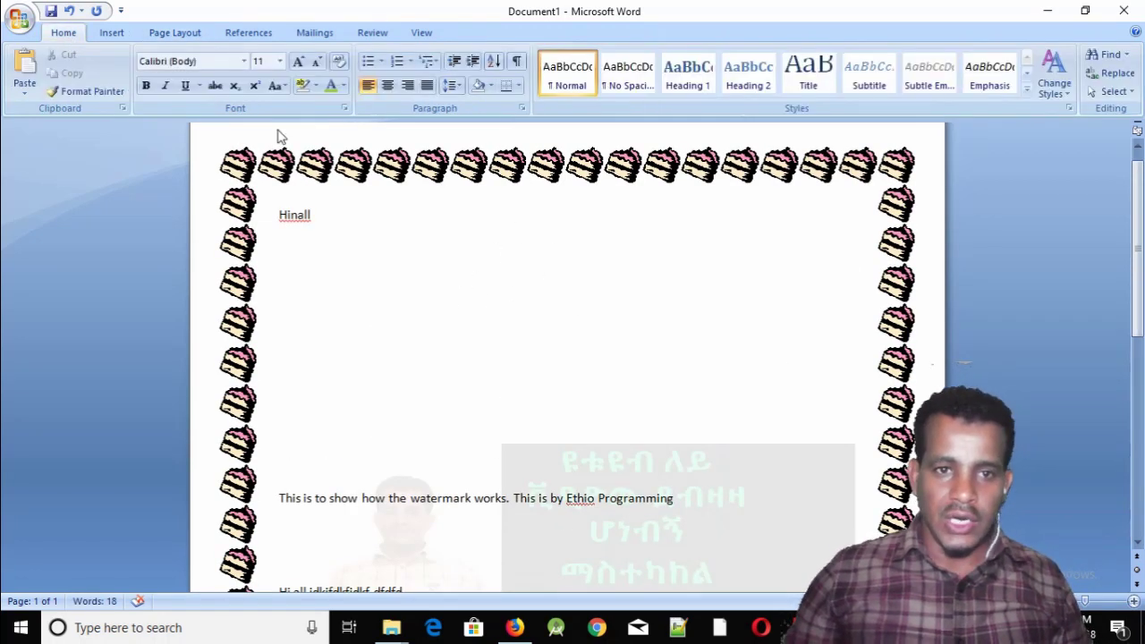
pyautogui.click(518, 86)
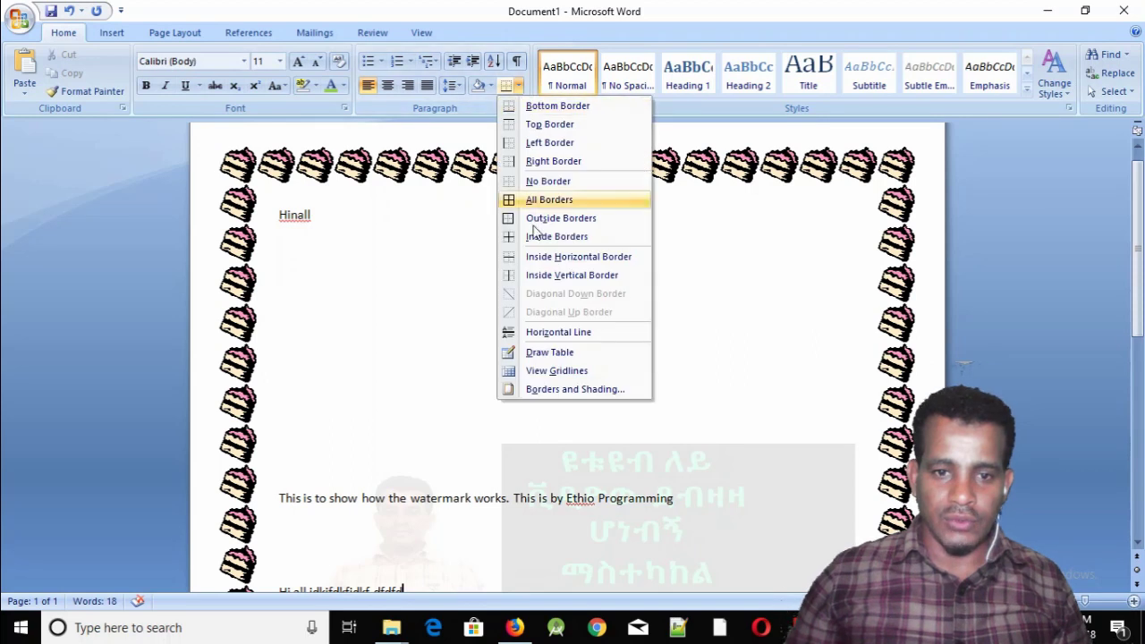
pyautogui.click(550, 391)
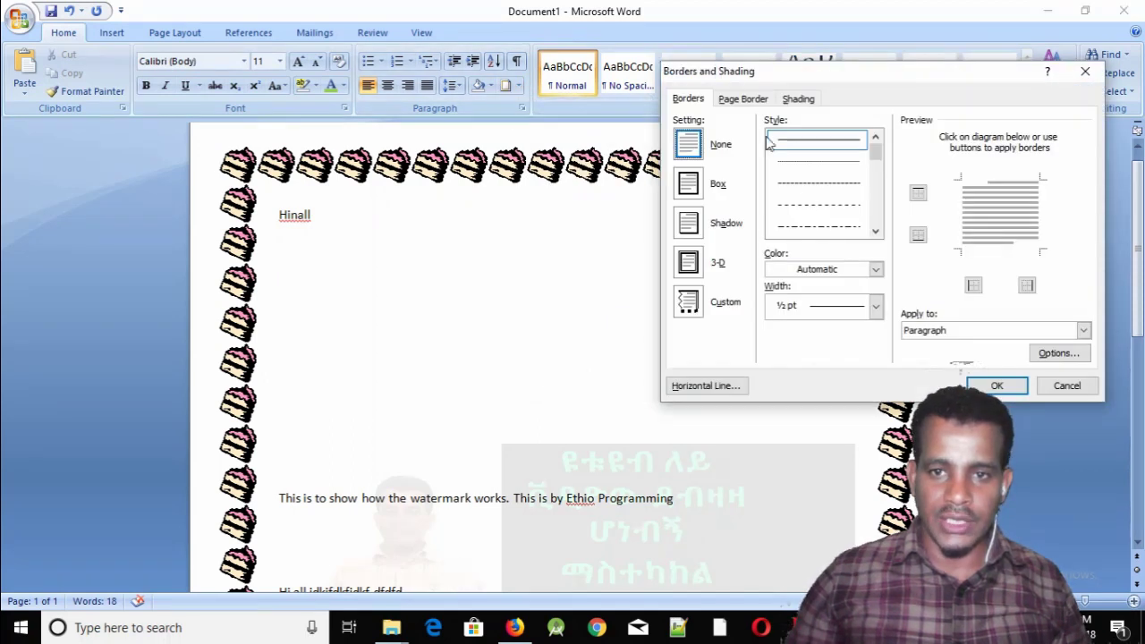
pyautogui.click(745, 99)
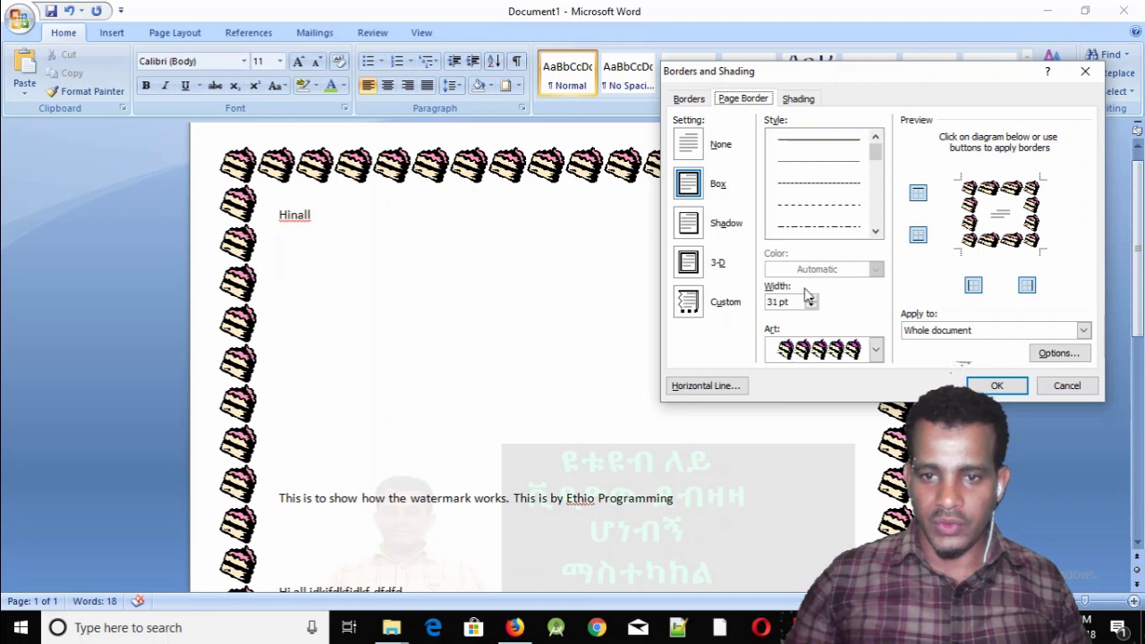
pyautogui.click(1084, 70)
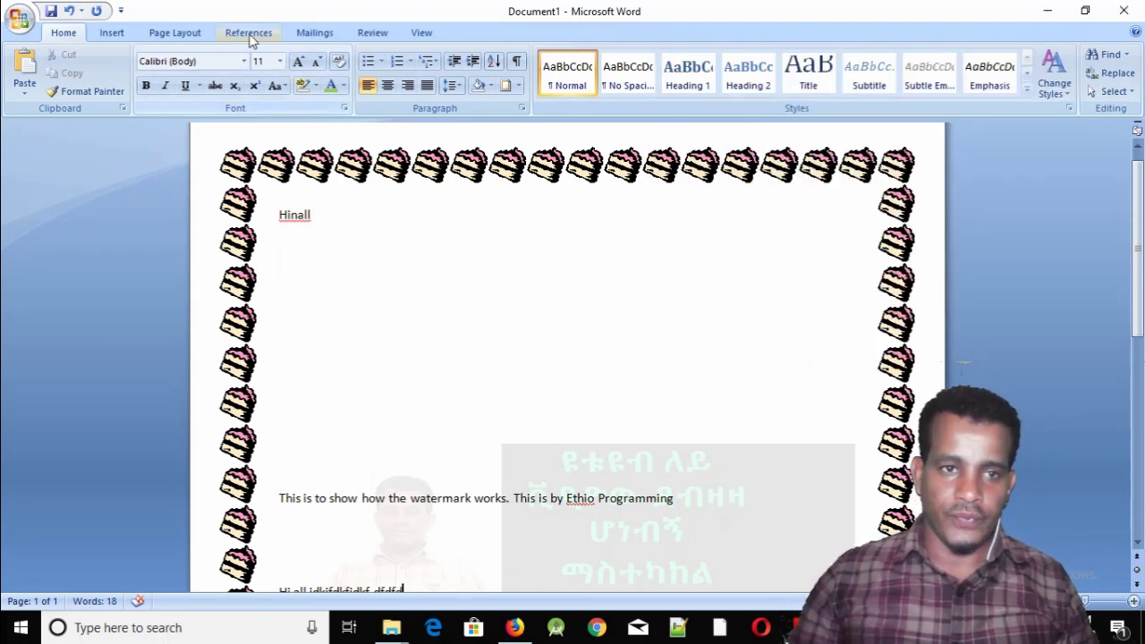
pyautogui.click(171, 34)
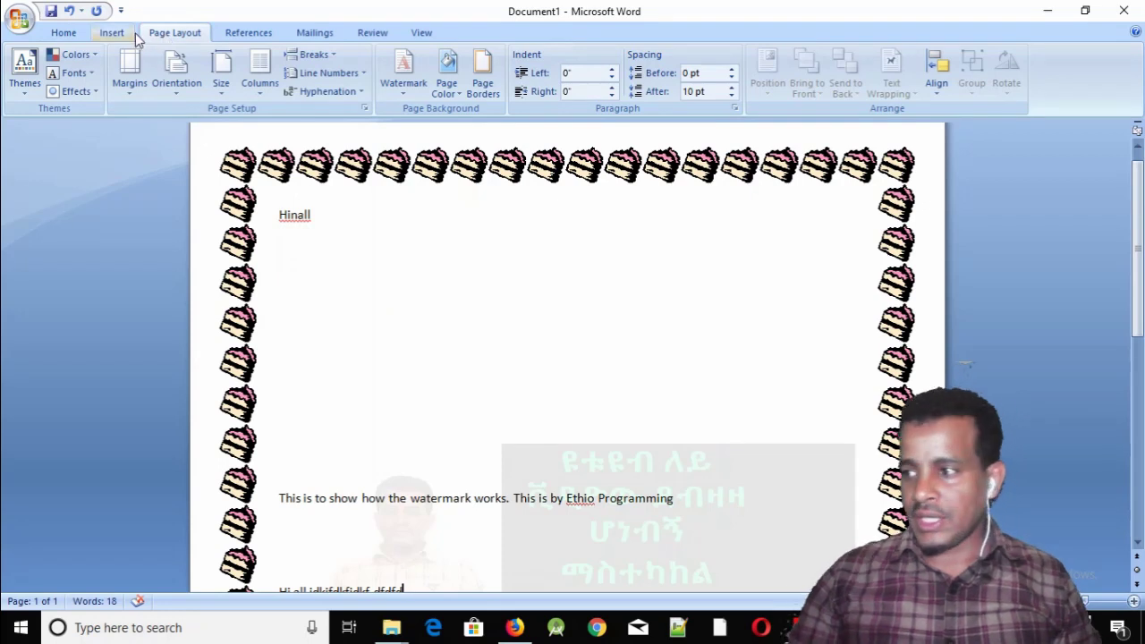